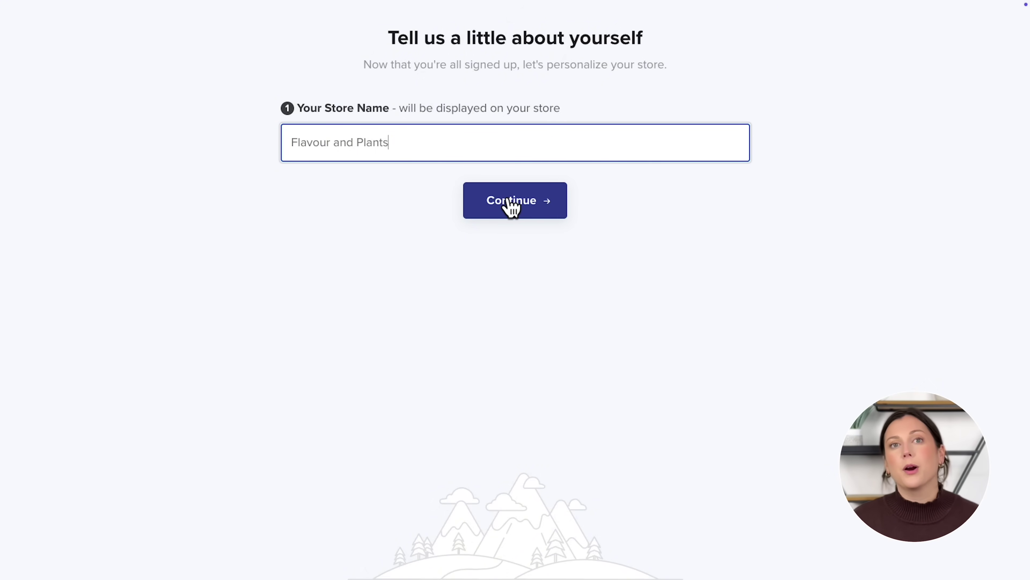
Step: Continue with the store name Flavour and Plants and show all payment options in the account's payment details
left_click(509, 199)
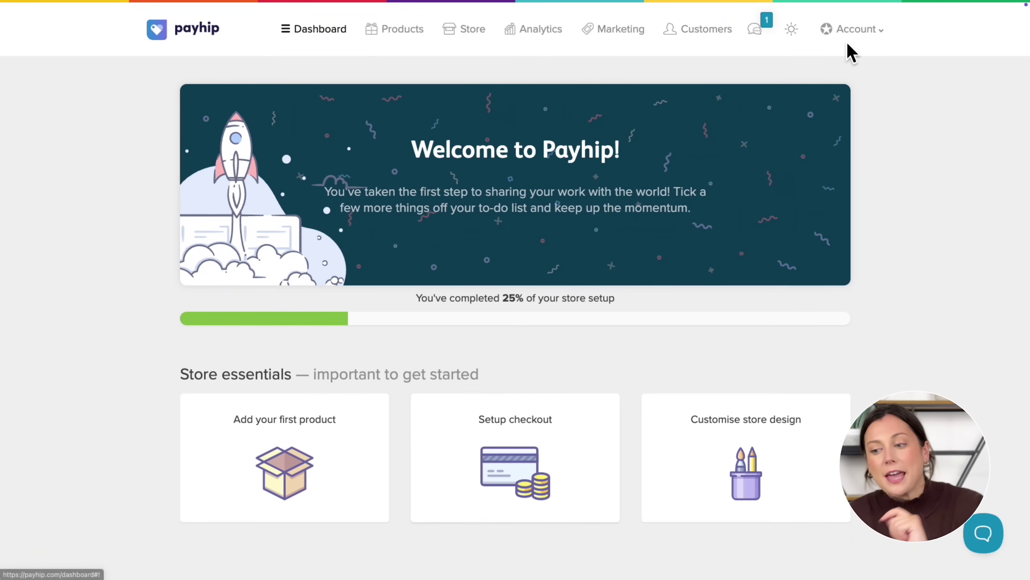
left_click(854, 33)
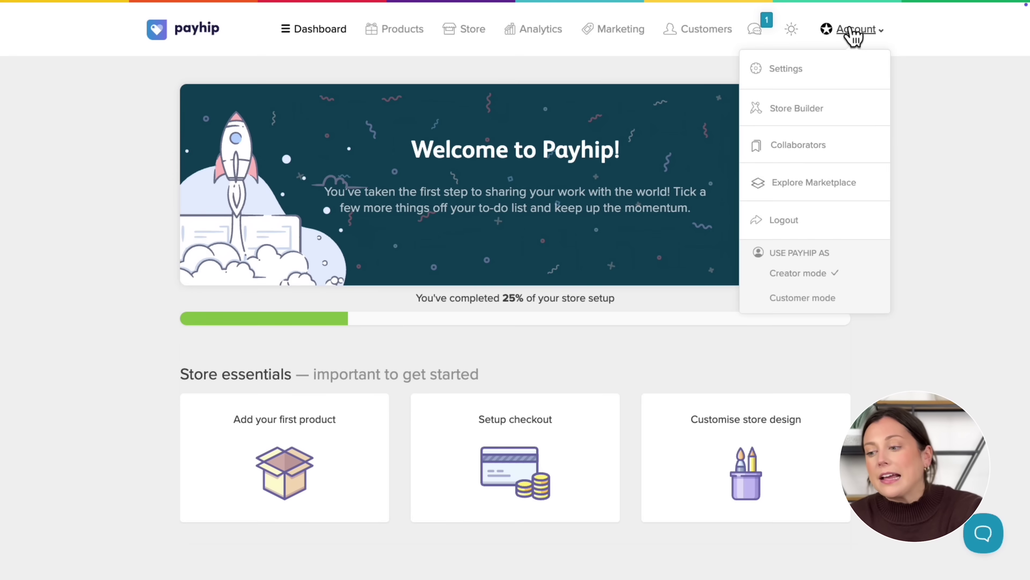
left_click(819, 65)
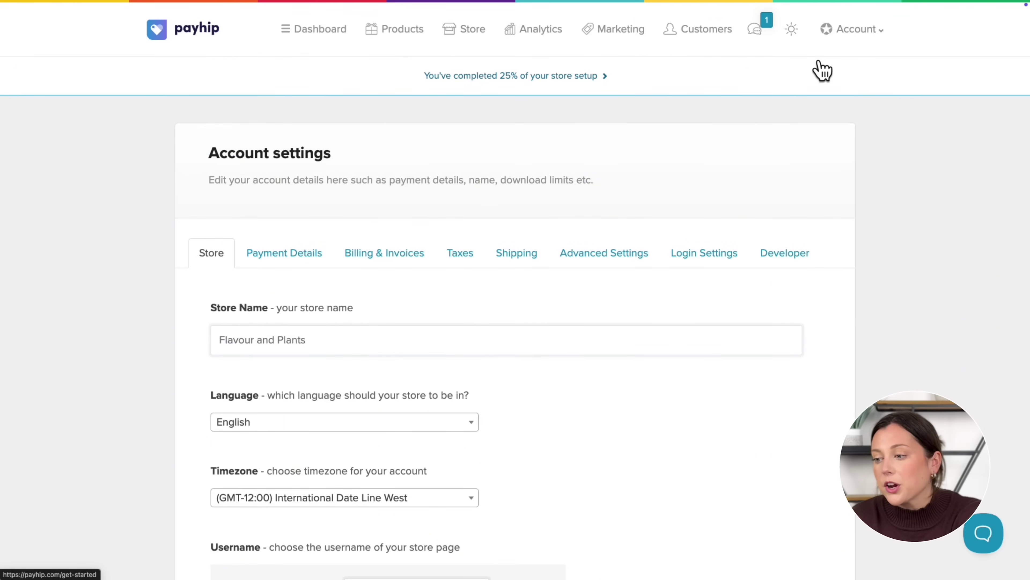
left_click(293, 263)
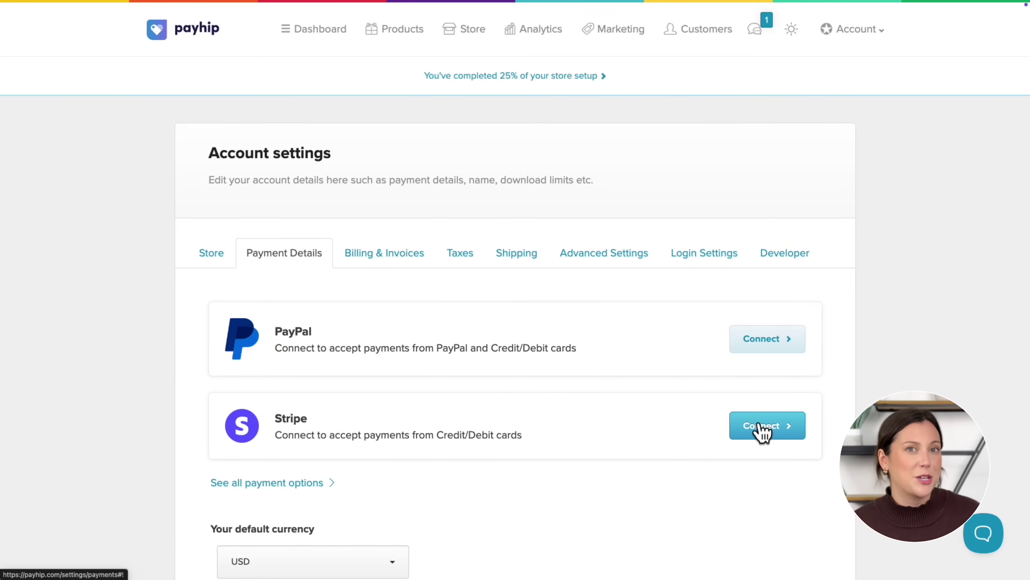
left_click(298, 491)
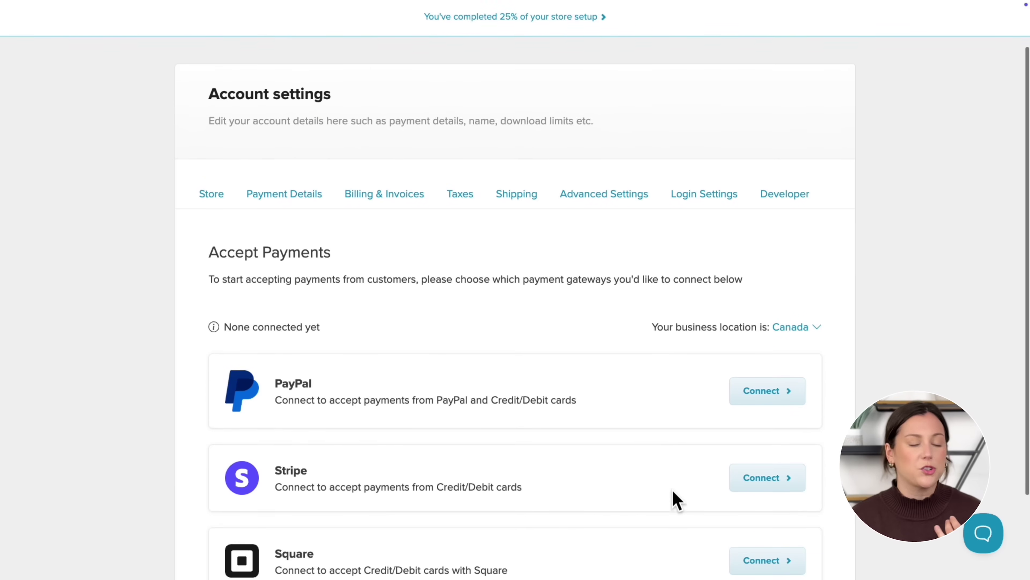
Step: Switch the business location to Ghana and a second time to Mexico, saving each choice
scroll(674, 499, "down", 3)
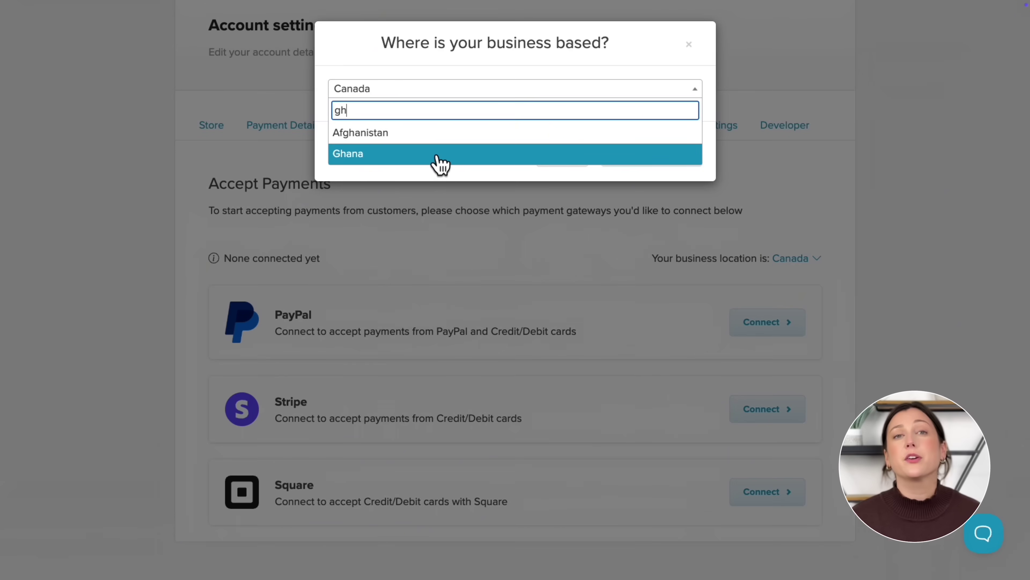
left_click(434, 156)
left_click(612, 149)
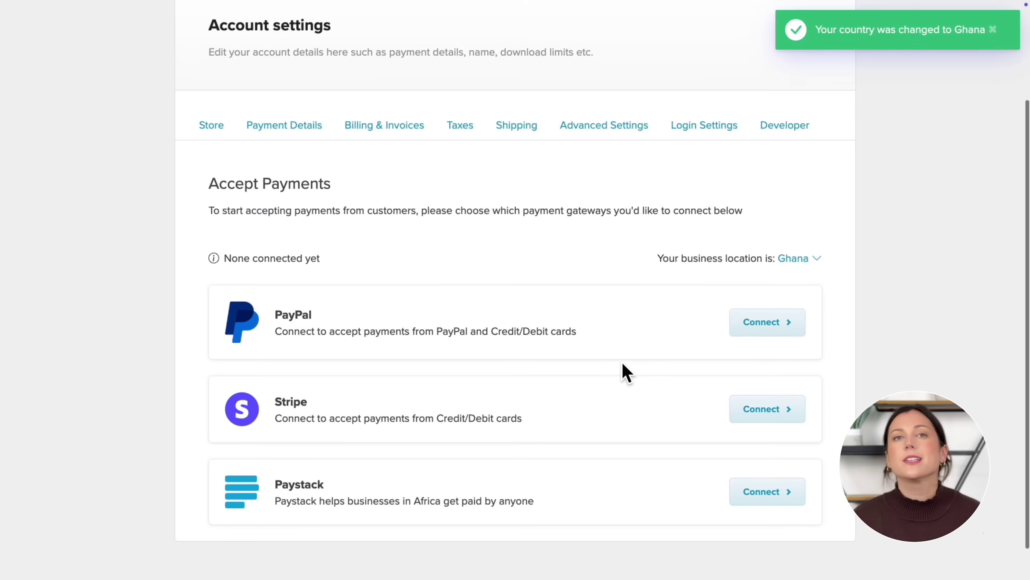
scroll(622, 365, "down", 1)
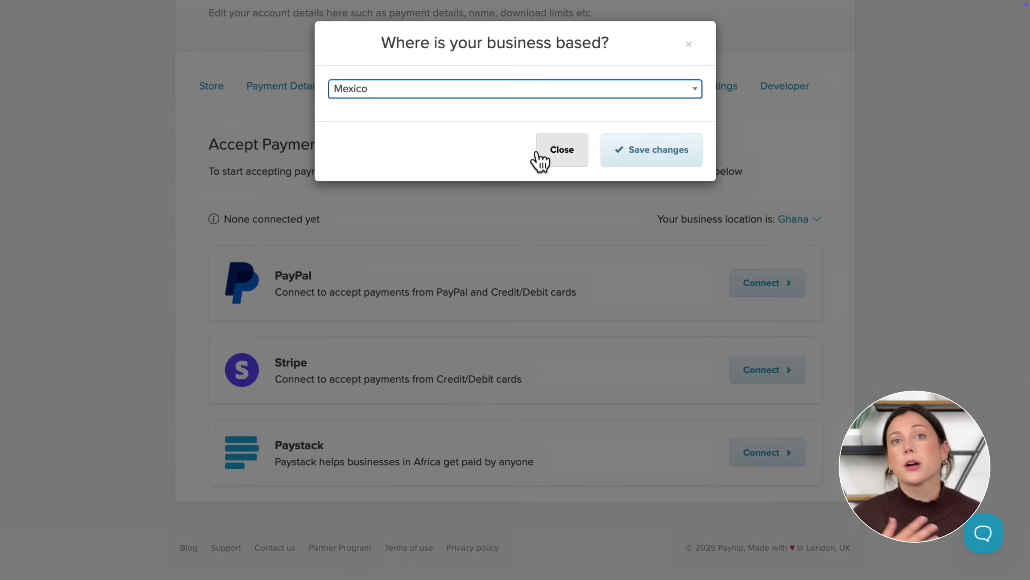
left_click(661, 154)
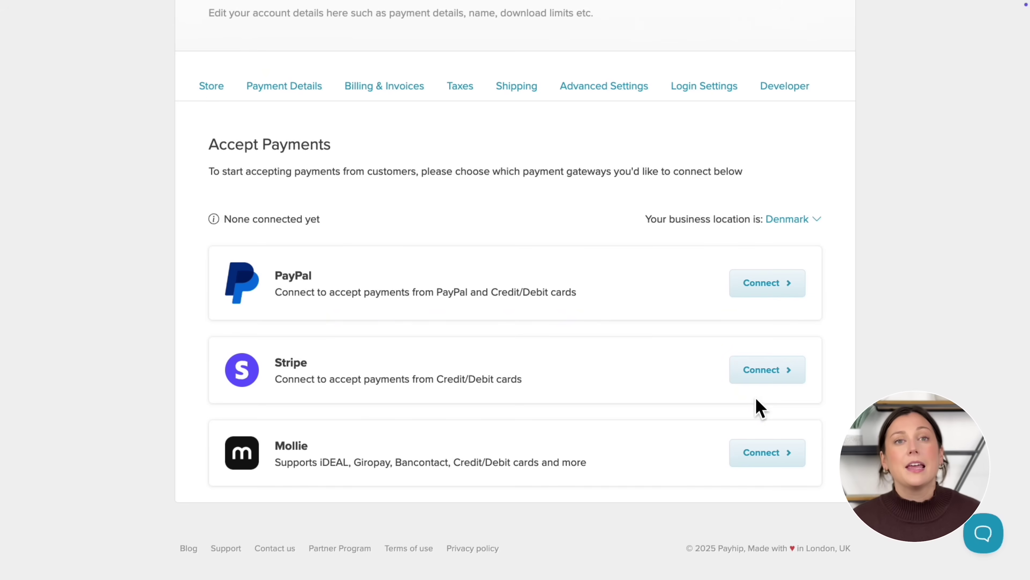
Step: Start connecting Stripe as a payment gateway for the store
left_click(758, 368)
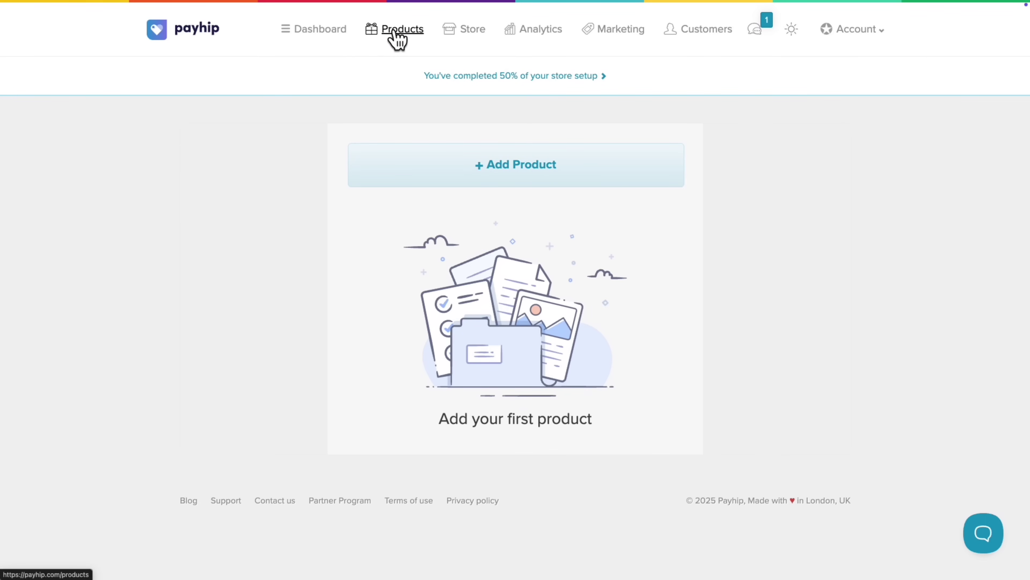
Step: Add a new digital product and upload the Vegan Cookery ebook PDF from the My eBook folder as its product file
left_click(437, 172)
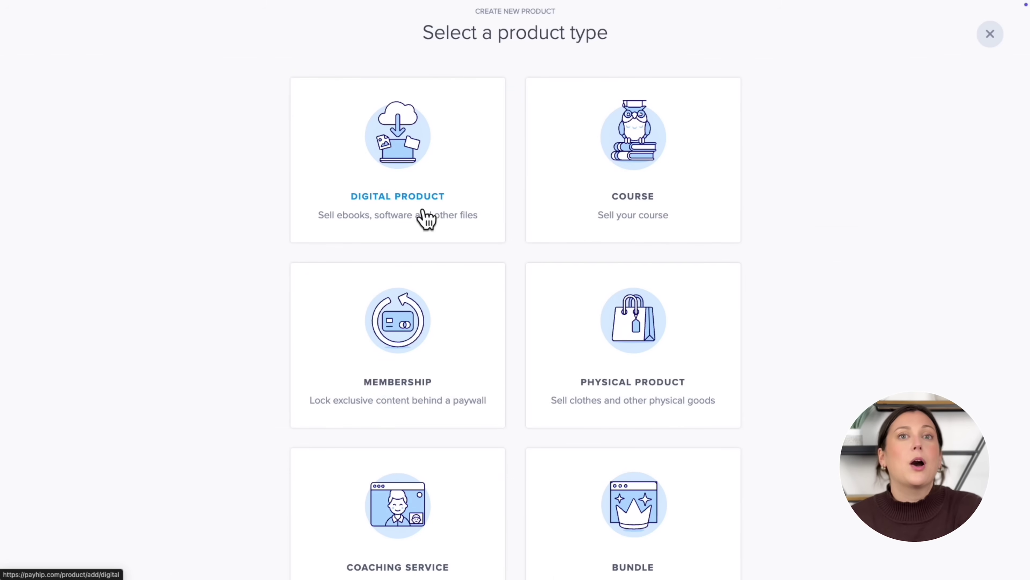
left_click(426, 219)
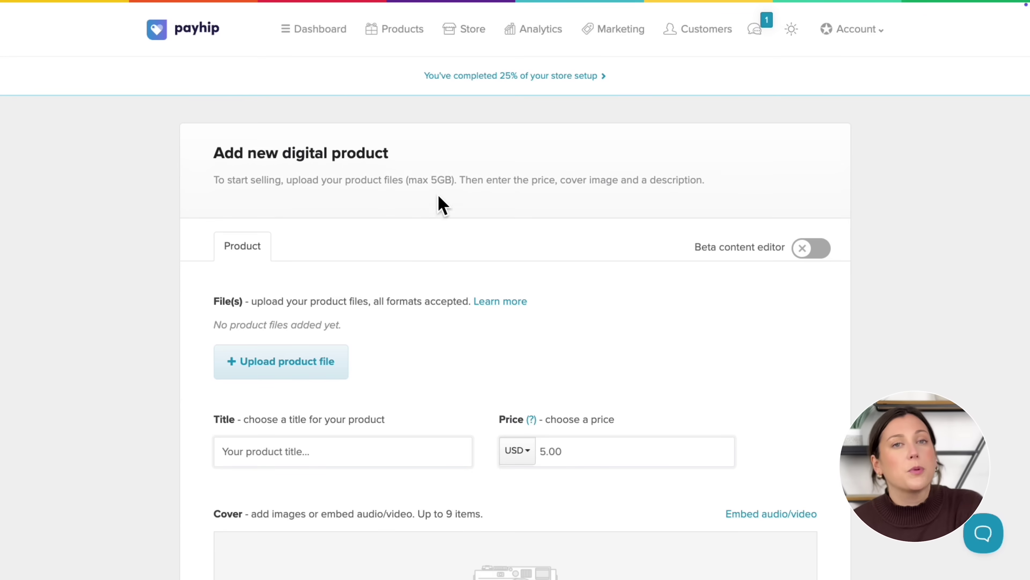
left_click(324, 371)
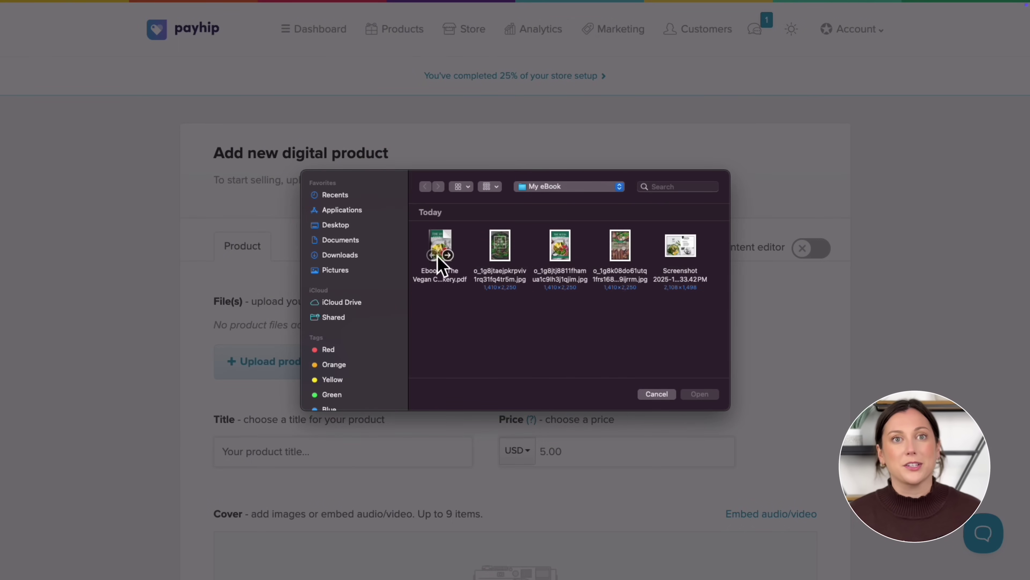
double_click(445, 238)
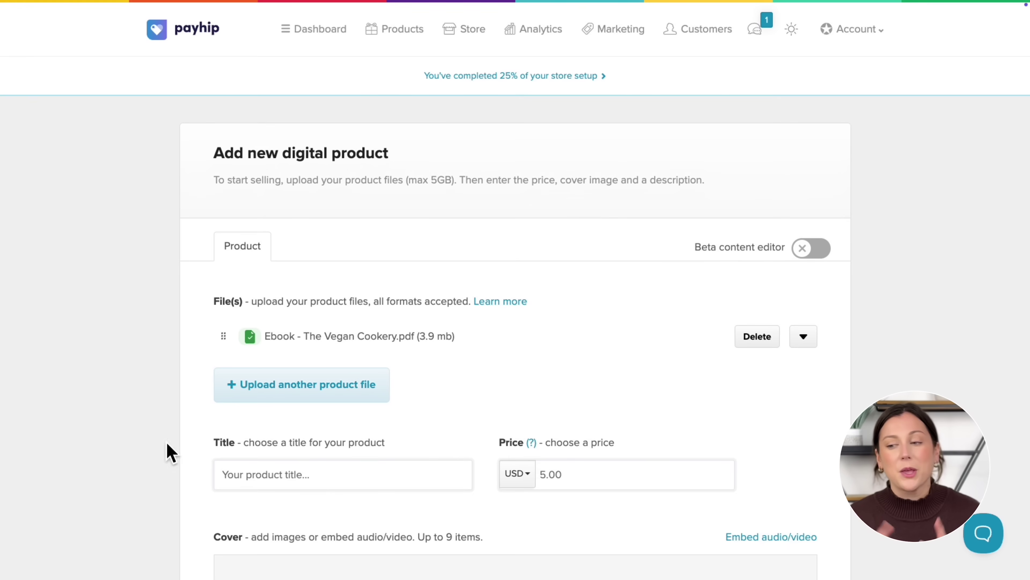
Step: Title the product "The Vegan Cookery: 10 Recipes for Clean Eating Lifestyle" and price it at 9.99+ USD
left_click(270, 487)
type("egan Cookery: 10 Recipes for Clean Eating Lifestyle")
key("Tab")
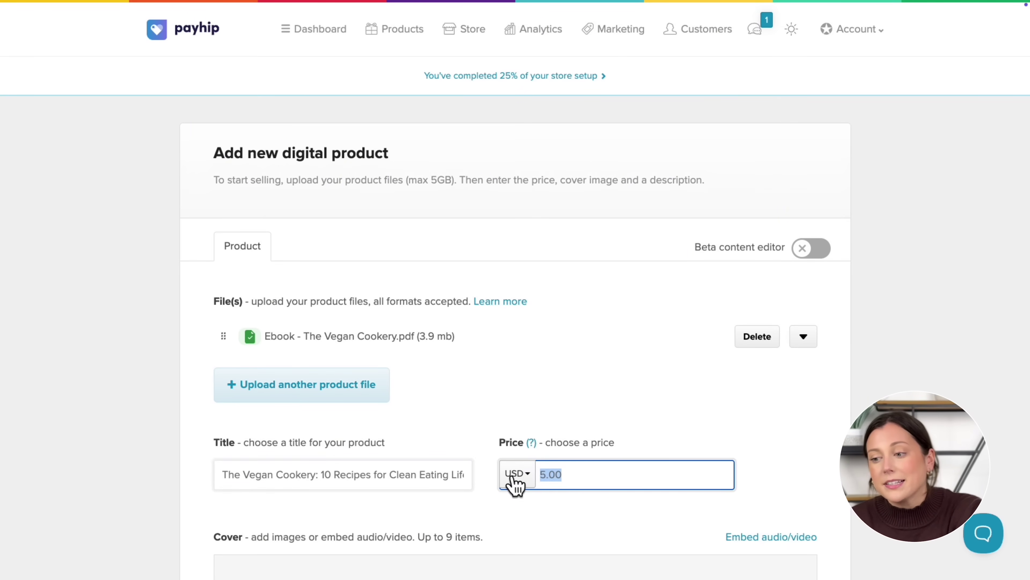
type("9.99+")
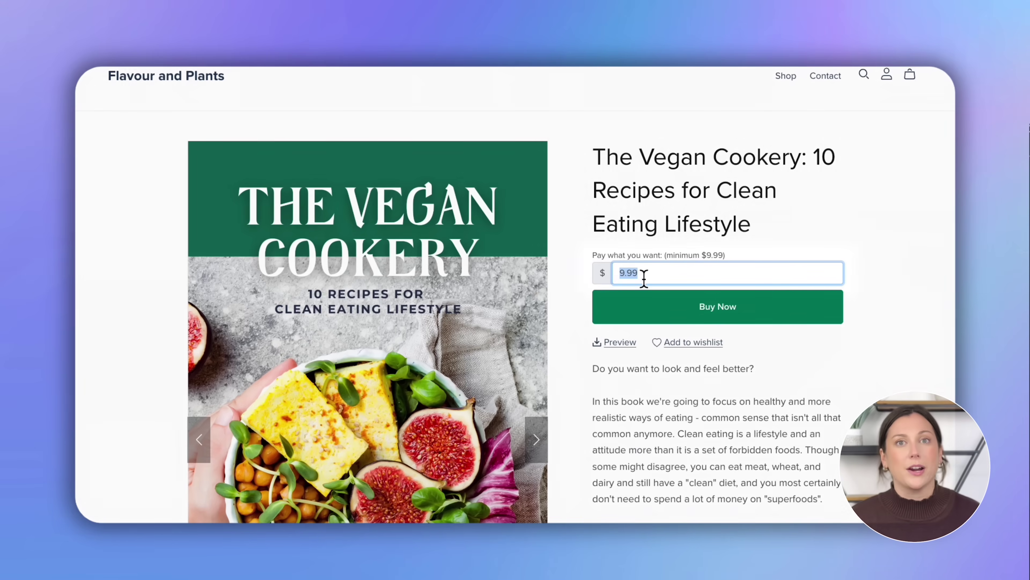
Step: Enter 15 as the pay-what-you-want amount on the cookbook's store page
type("15")
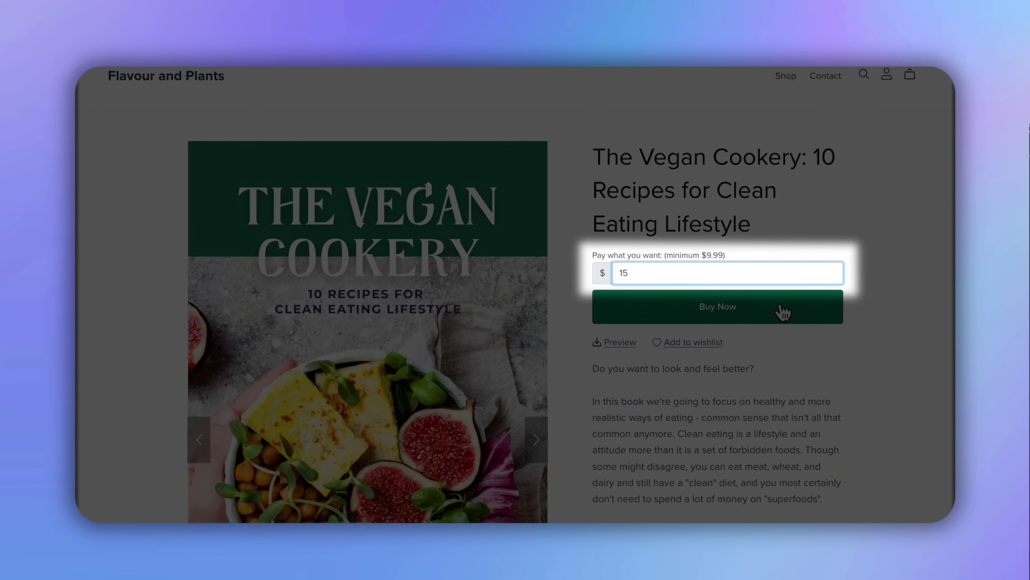
Step: Upload the cookbook cover and a recipe spread as cover images, and paste the copied text as the product description
left_click(519, 254)
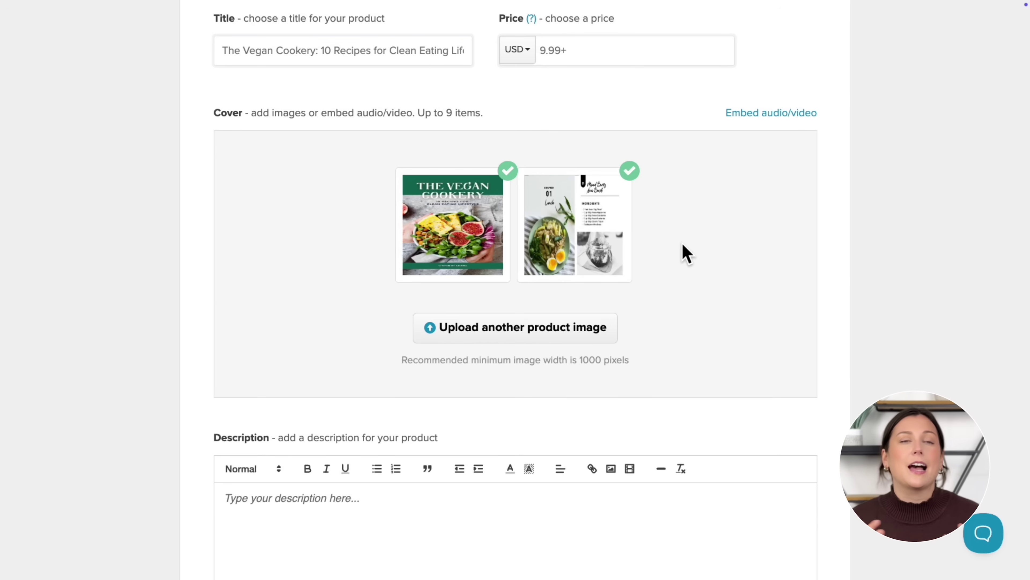
scroll(686, 253, "down", 7)
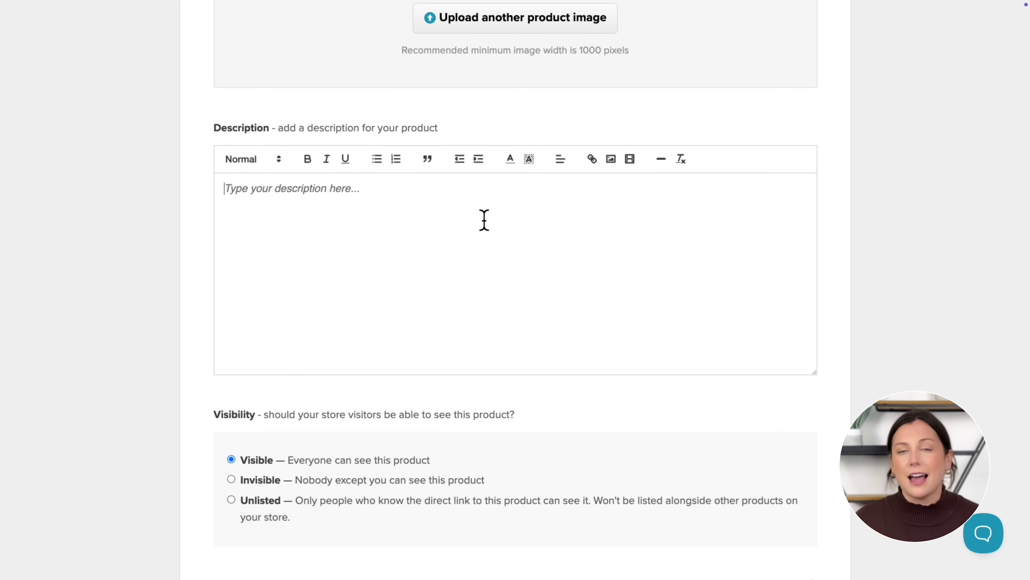
left_click(484, 220)
key("ctrl+v")
scroll(344, 209, "up", 3)
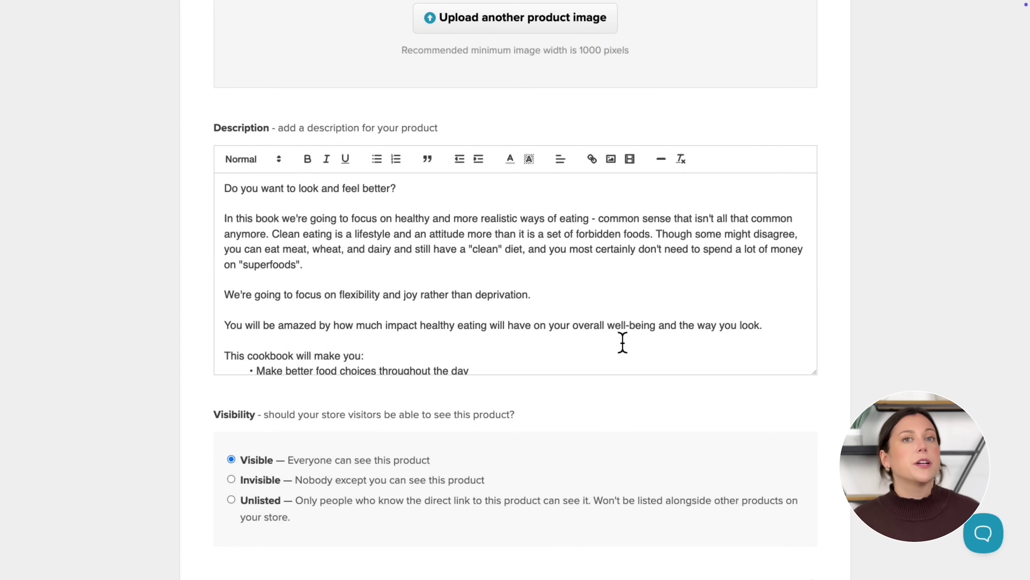
Step: In the advanced options, switch product variations on and off again, and upload Screenshot 2025-10-06 at 1.33.42 PM.png as the customer preview file
scroll(619, 365, "down", 3)
left_click(258, 347)
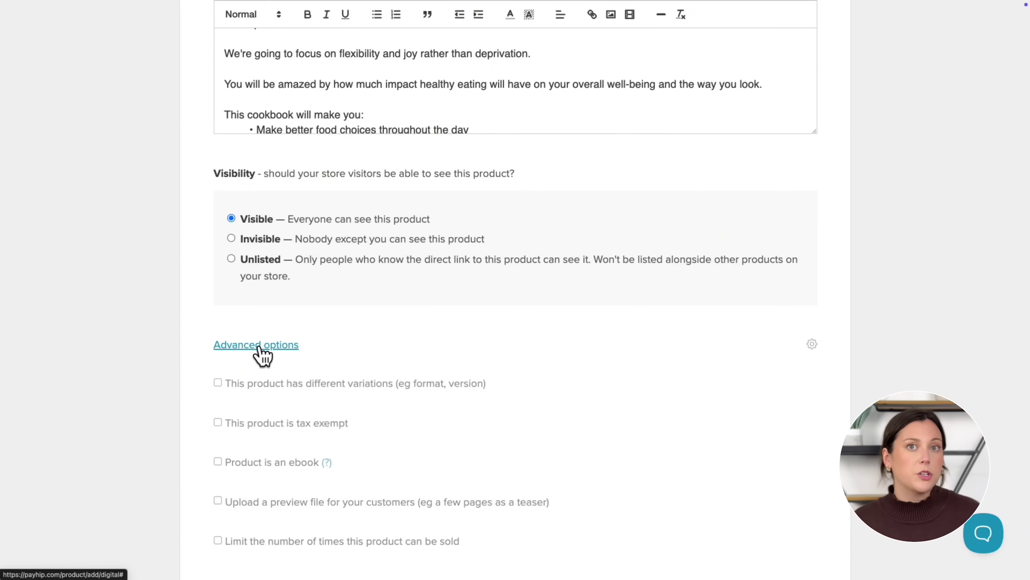
scroll(327, 428, "down", 4)
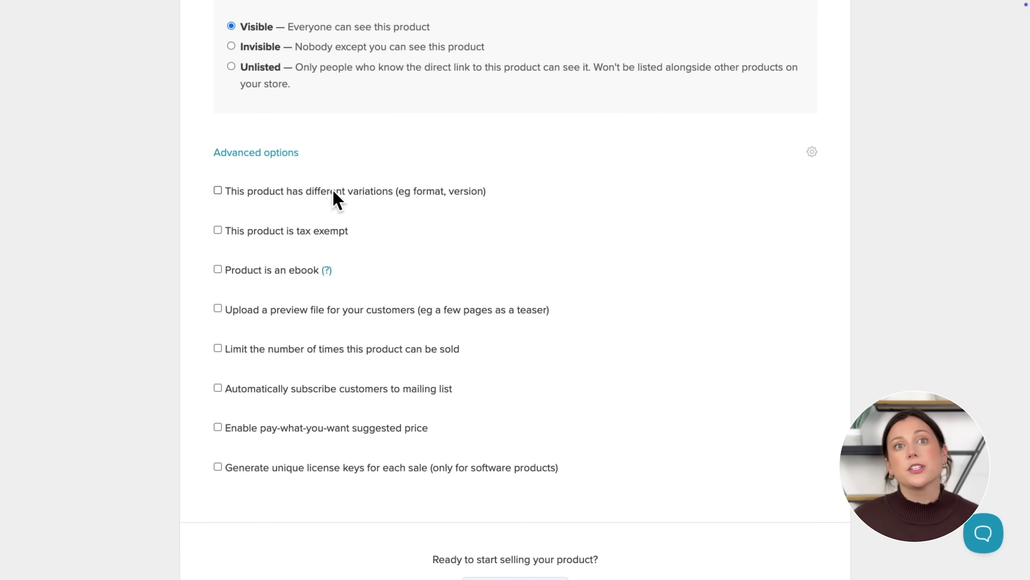
left_click(335, 199)
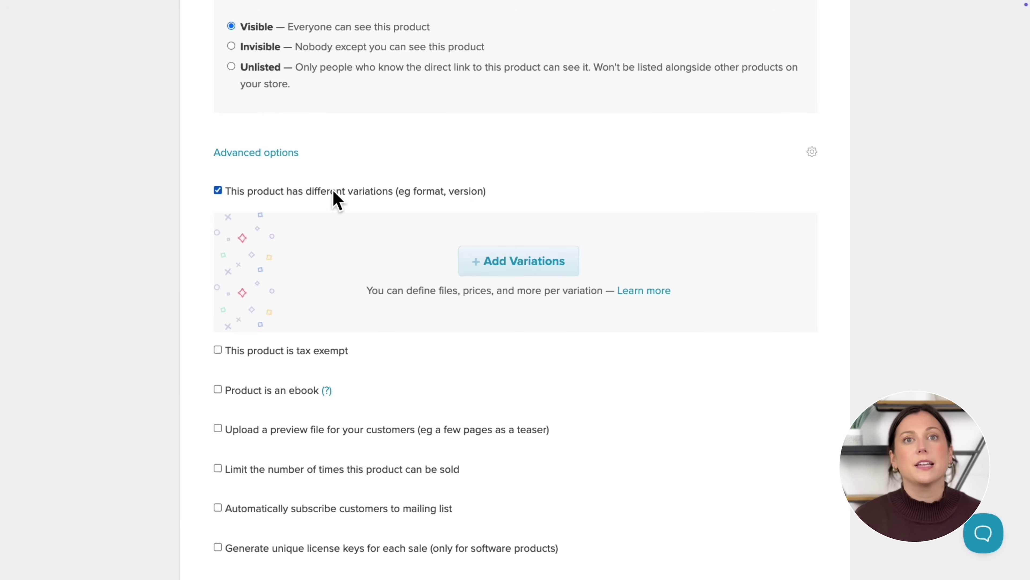
left_click(335, 199)
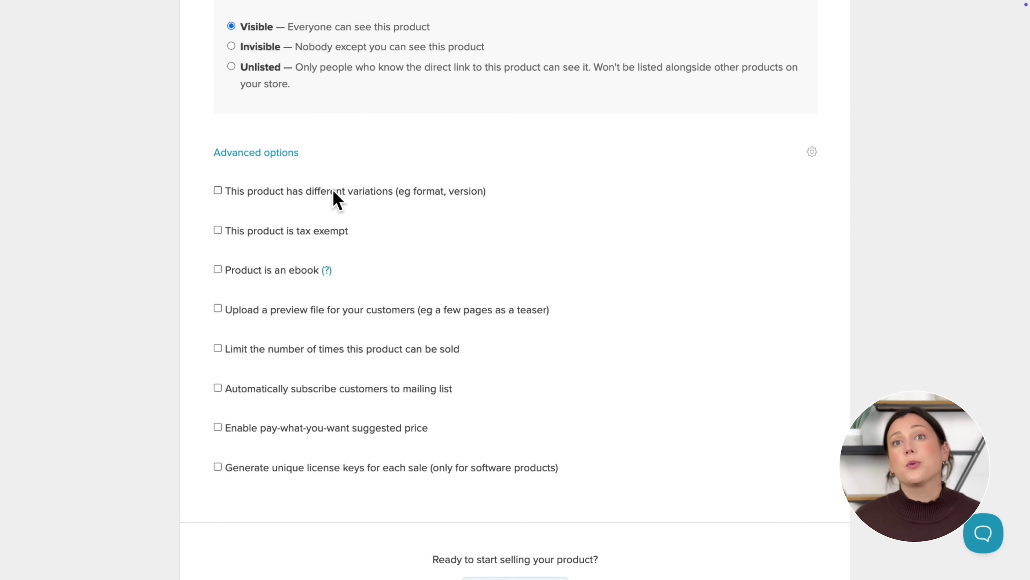
left_click(365, 315)
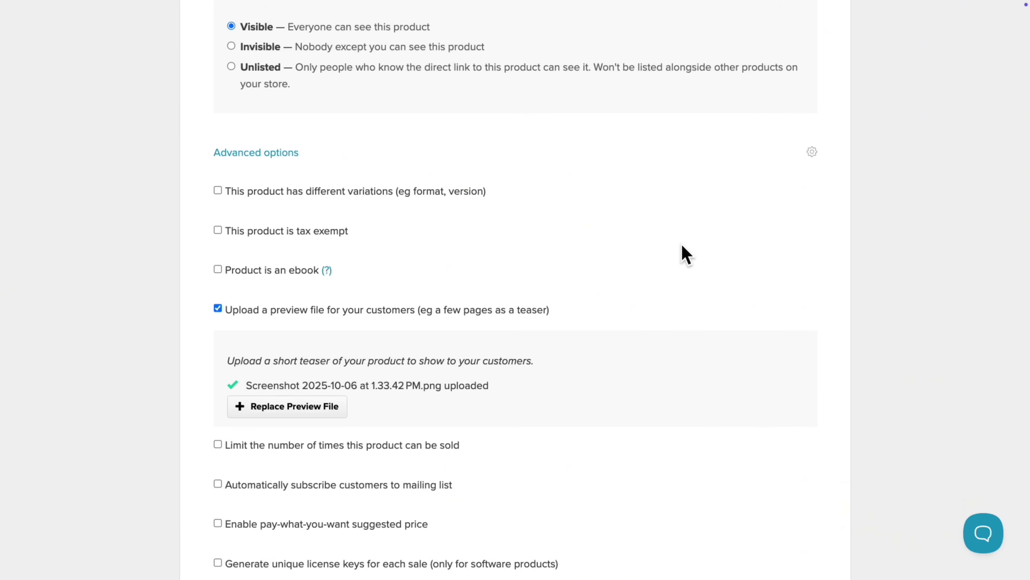
Step: Try the beta content editor for the cookbook product and turn it back off
scroll(602, 318, "up", 15)
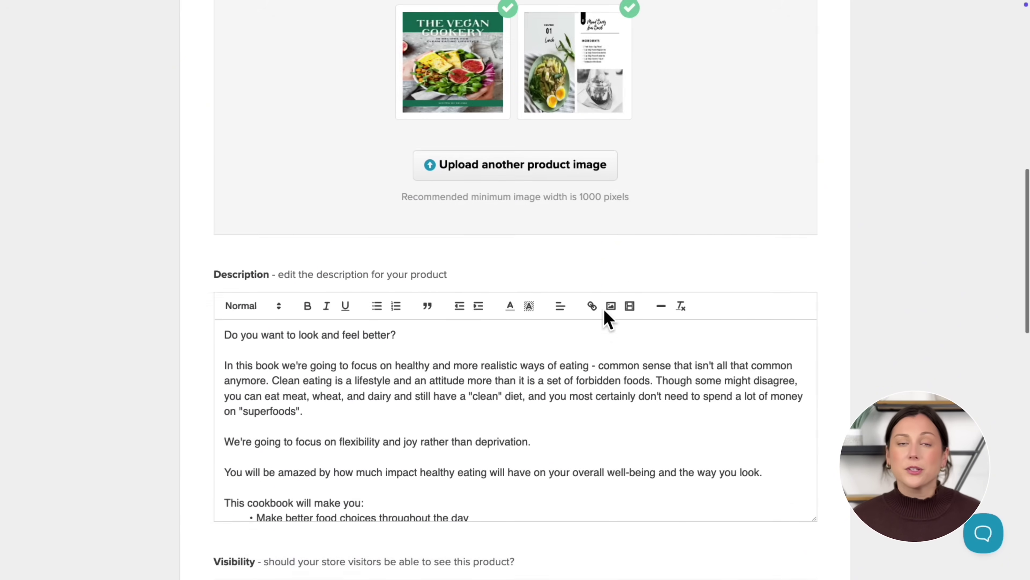
scroll(607, 319, "up", 5)
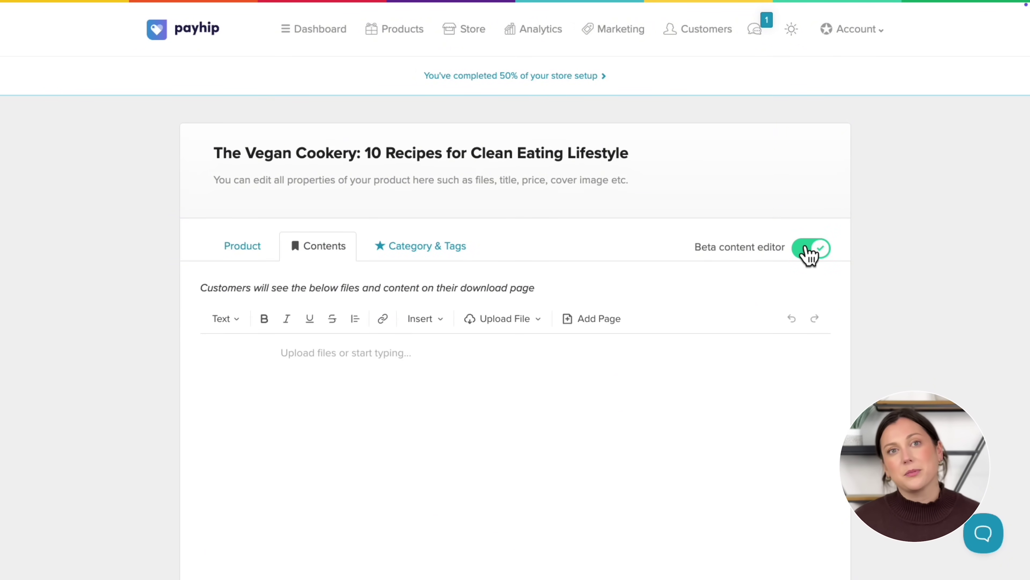
left_click(808, 254)
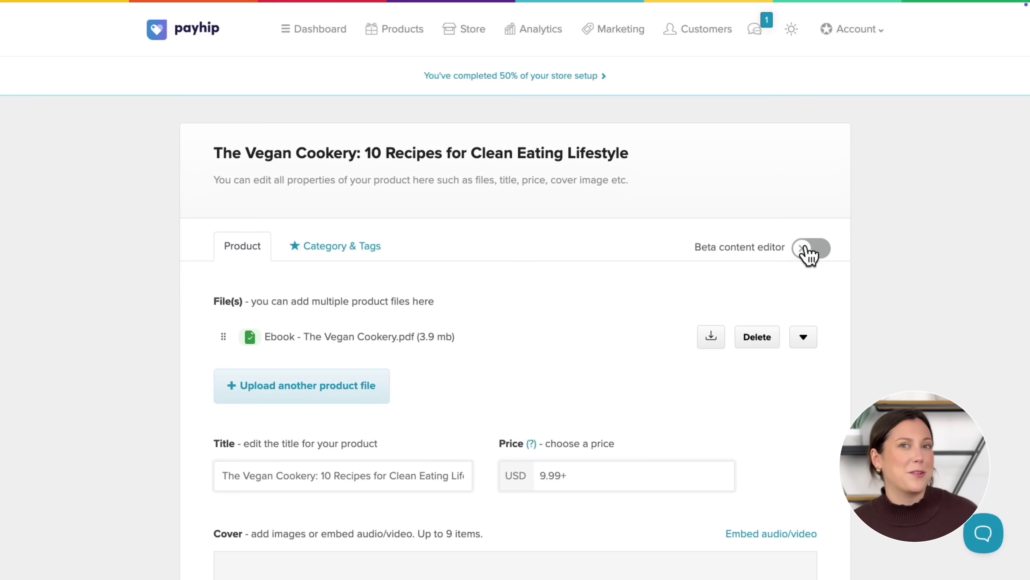
Step: Set the product's marketplace category to Self Improvement > Cooking > Recipes
left_click(337, 256)
scroll(503, 387, "down", 4)
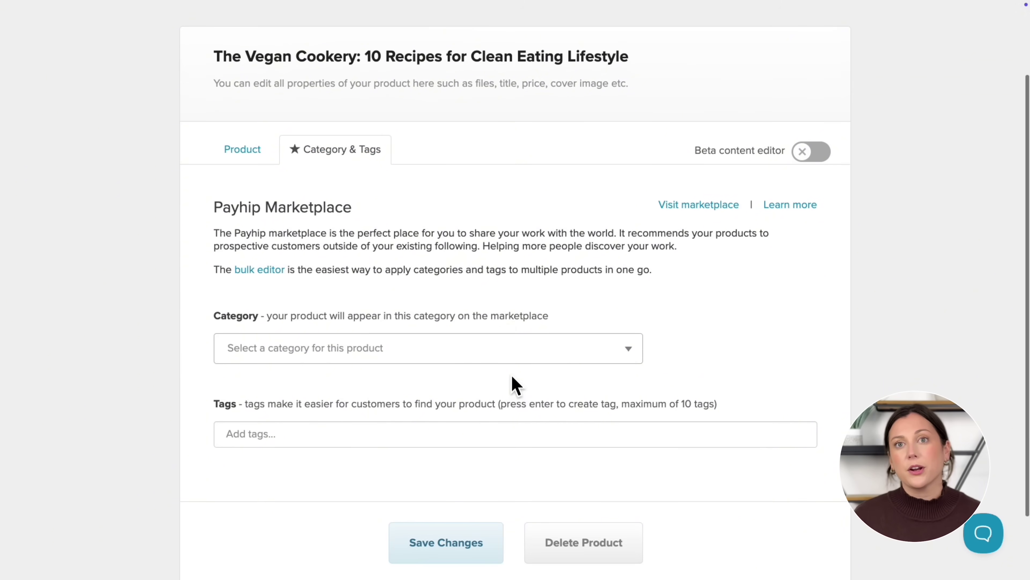
left_click(508, 309)
type("recipe")
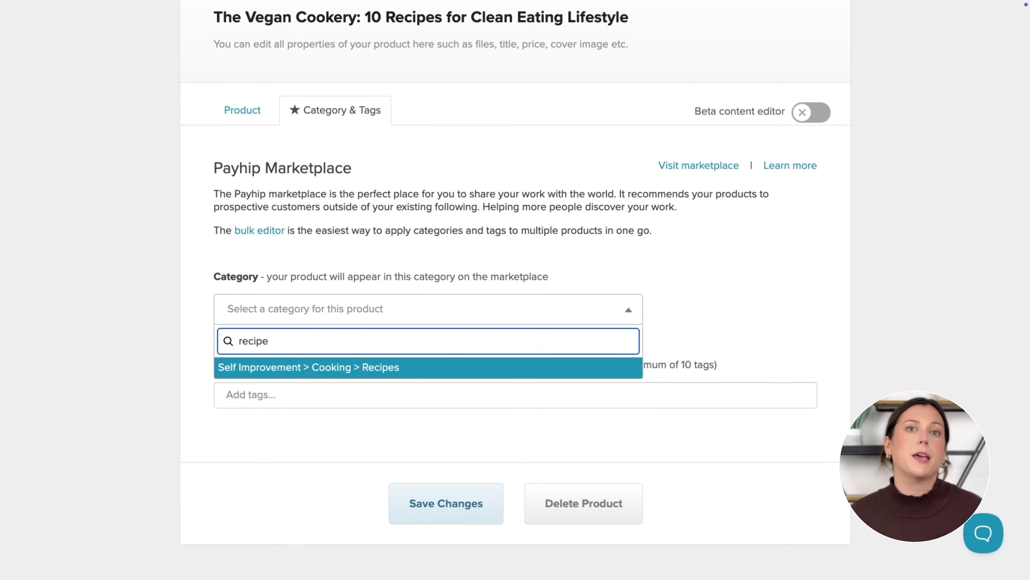
left_click(316, 369)
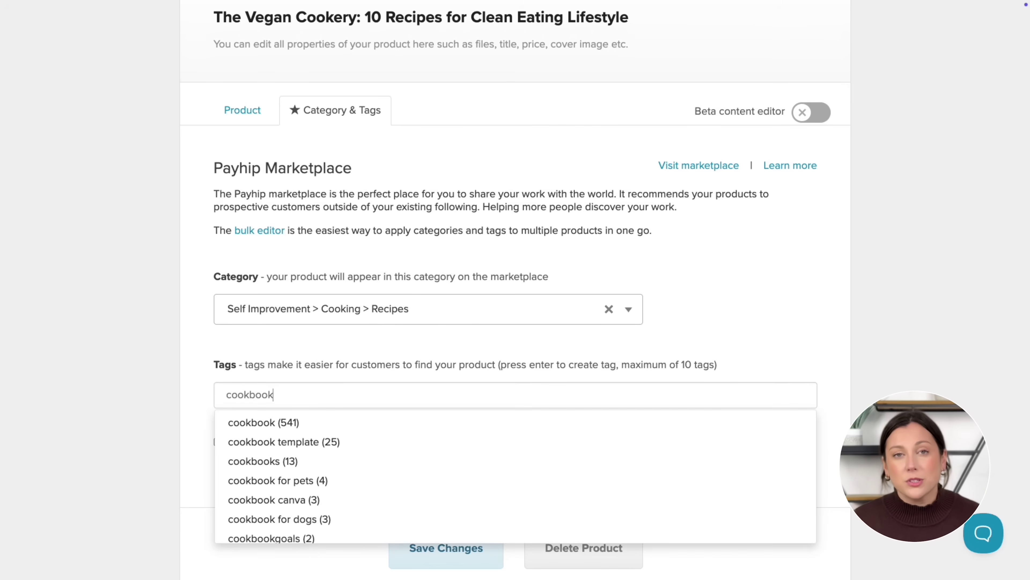
Step: Tag the product with cookbook, recipes and vegan, and save the product changes
left_click(261, 423)
type("recipe")
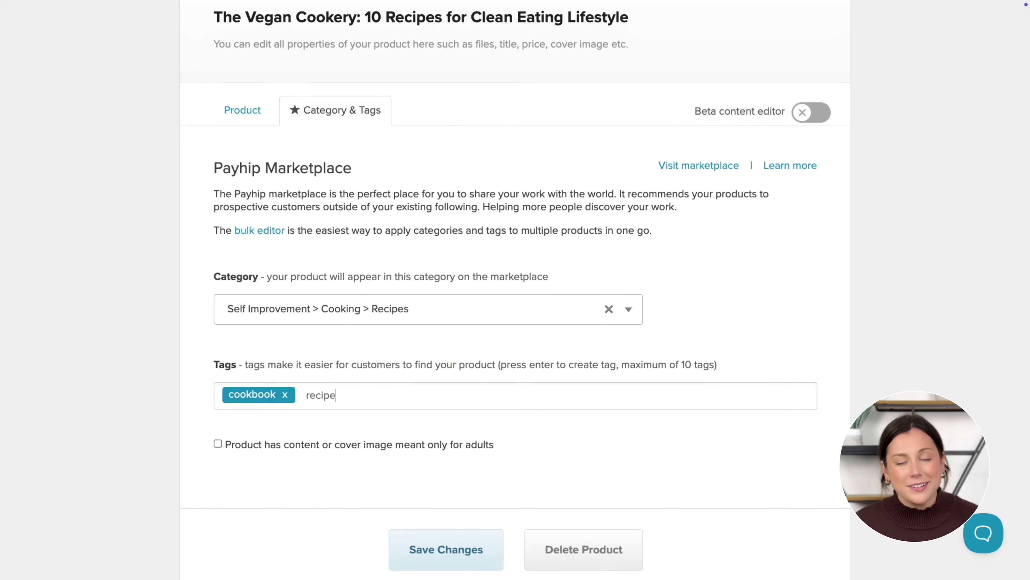
left_click(322, 421)
type("vegan")
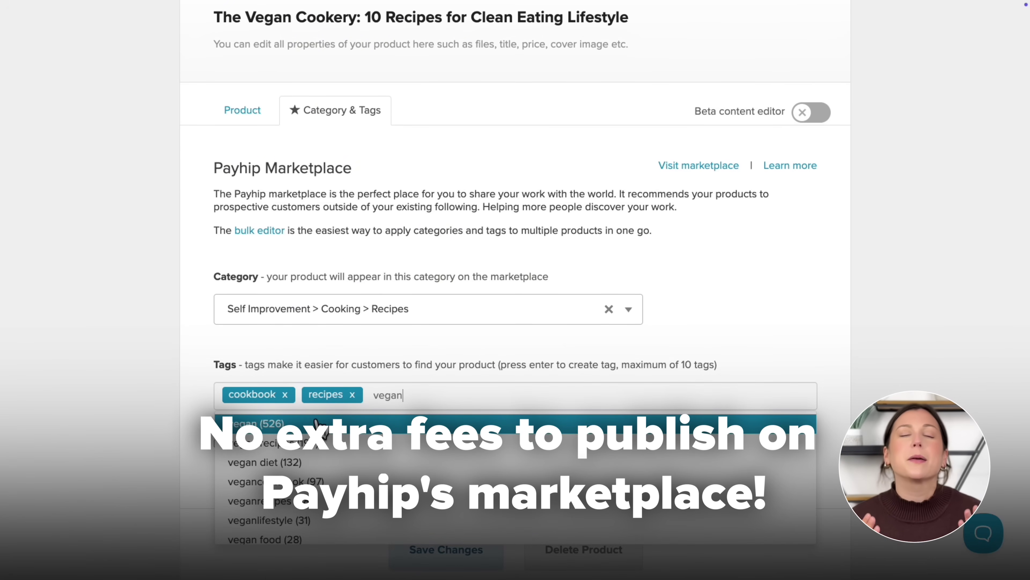
left_click(318, 422)
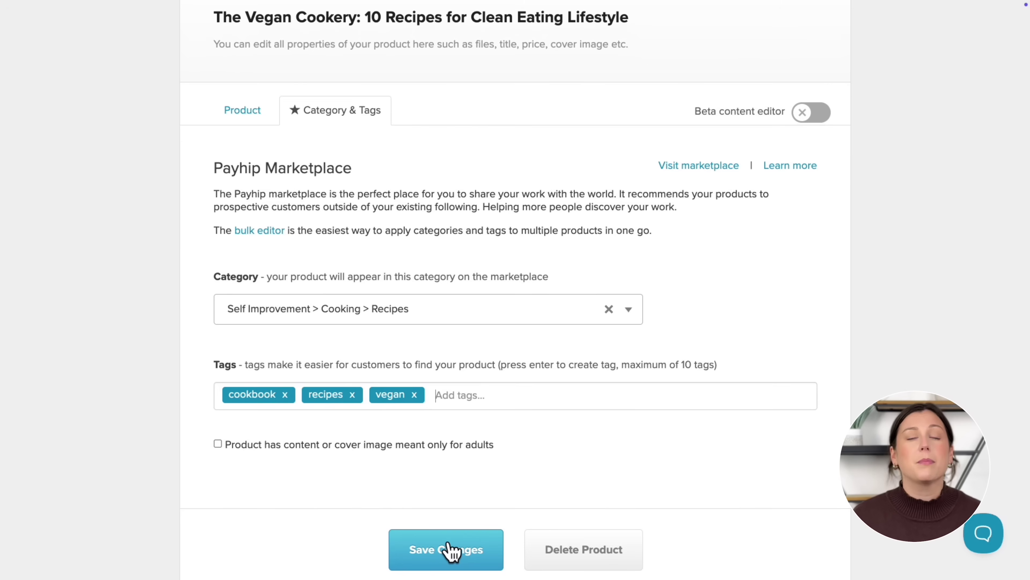
left_click(450, 548)
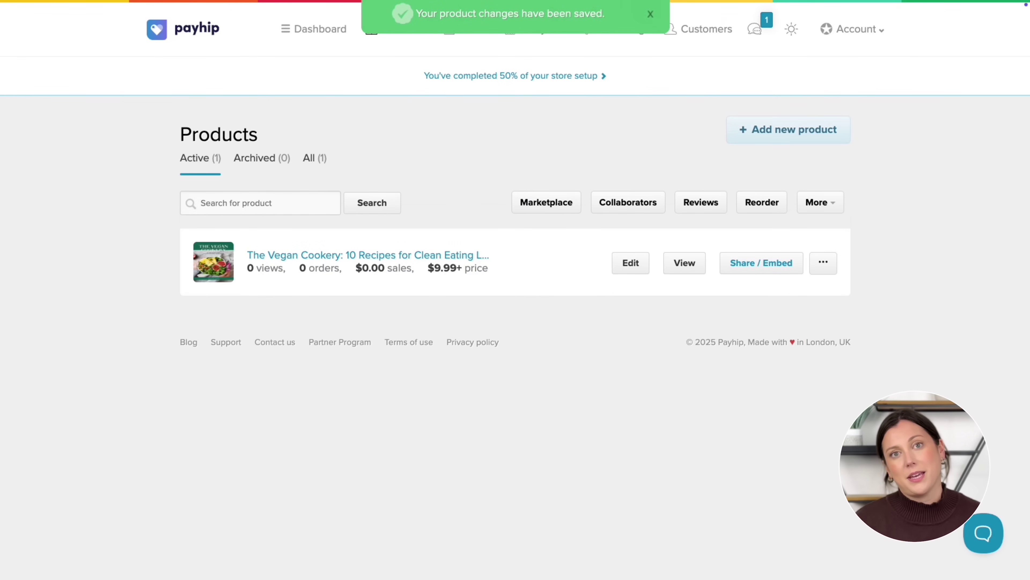
Step: Review the cookbook's advanced options with the uploaded preview file, and add the product to the store
left_click(546, 202)
scroll(582, 336, "down", 3)
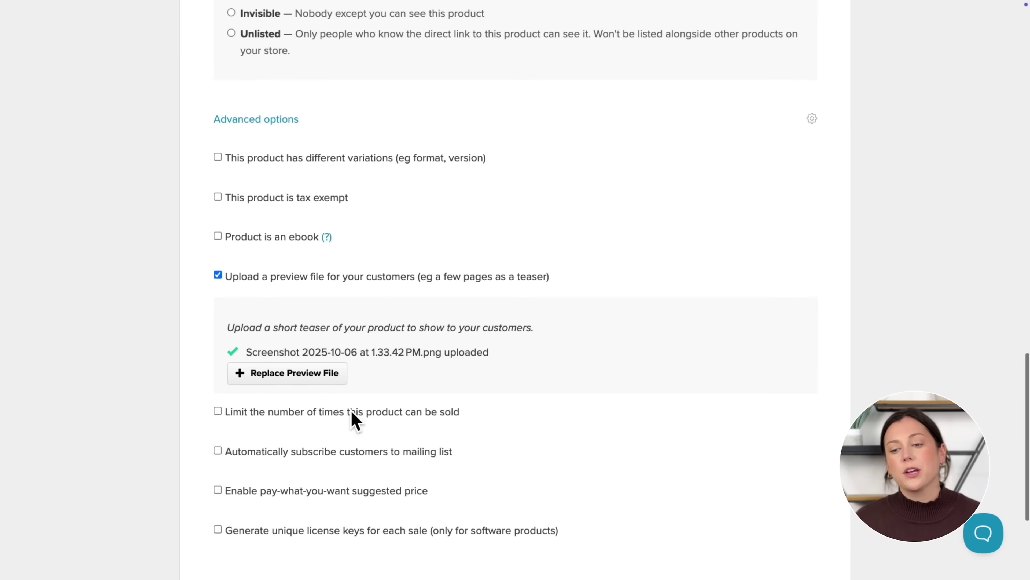
scroll(352, 417, "down", 3)
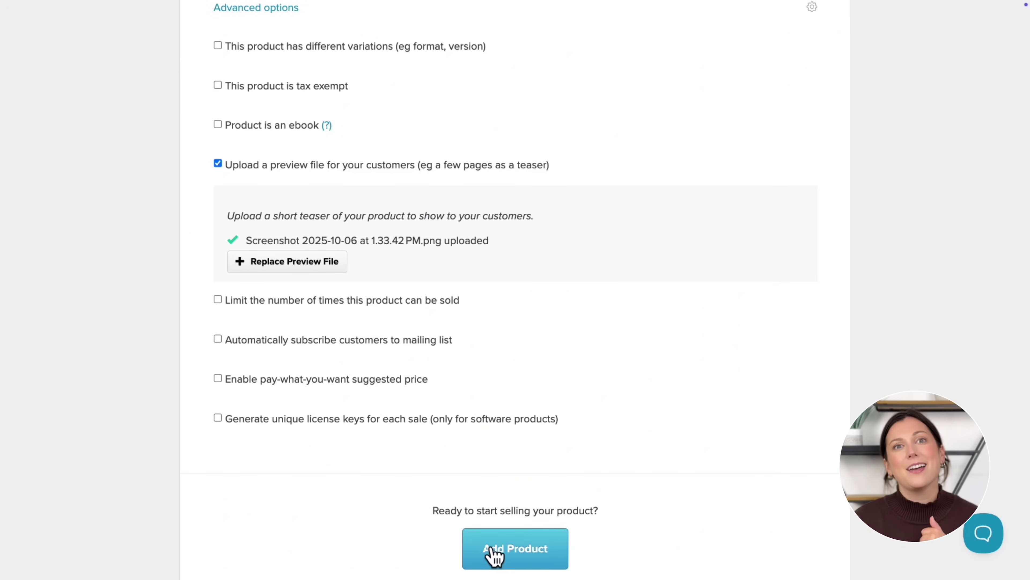
left_click(492, 548)
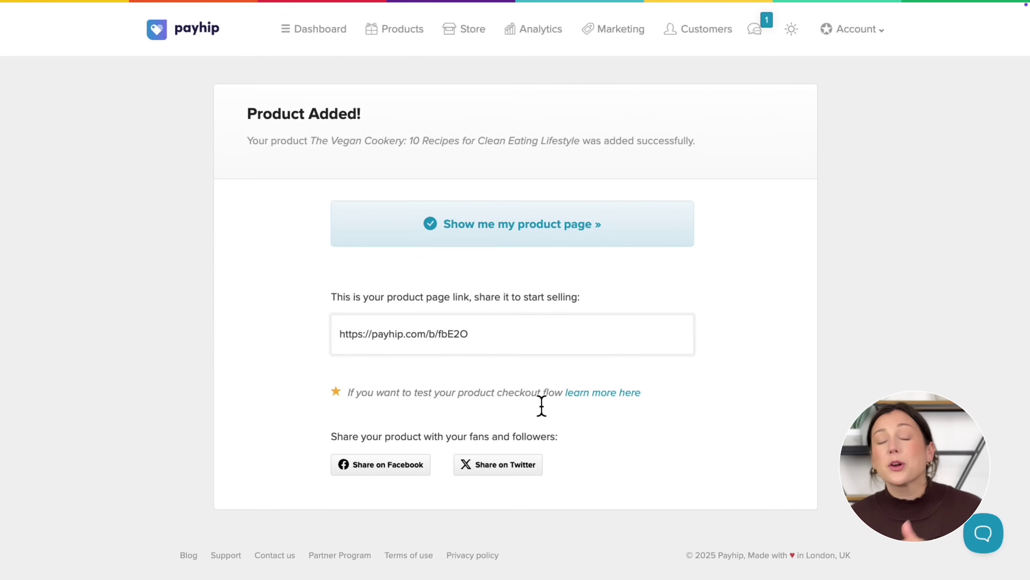
Step: View the cookbook's public product page and examine its cover, price, preview link and description
left_click(503, 238)
scroll(503, 284, "down", 5)
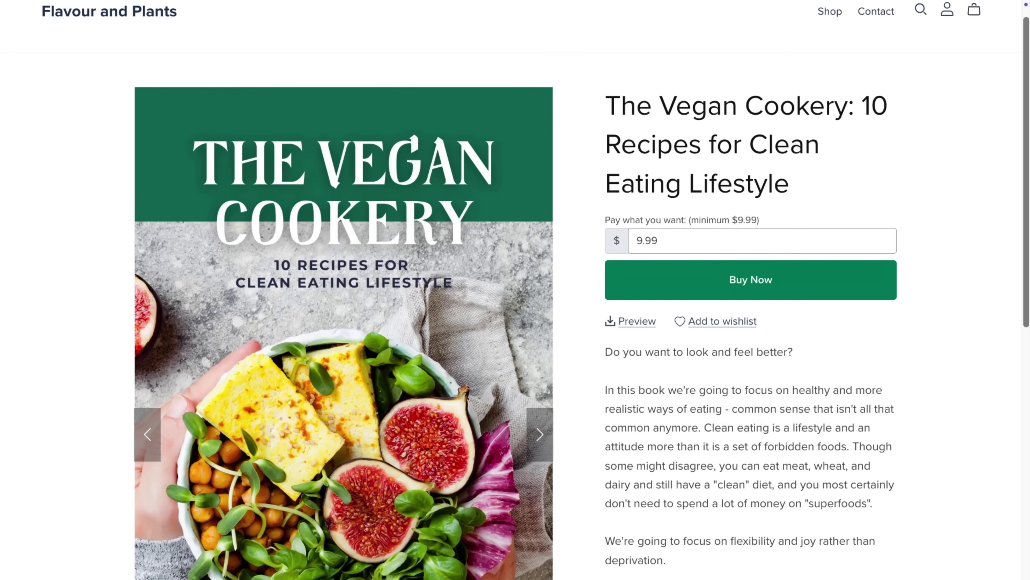
scroll(515, 290, "down", 5)
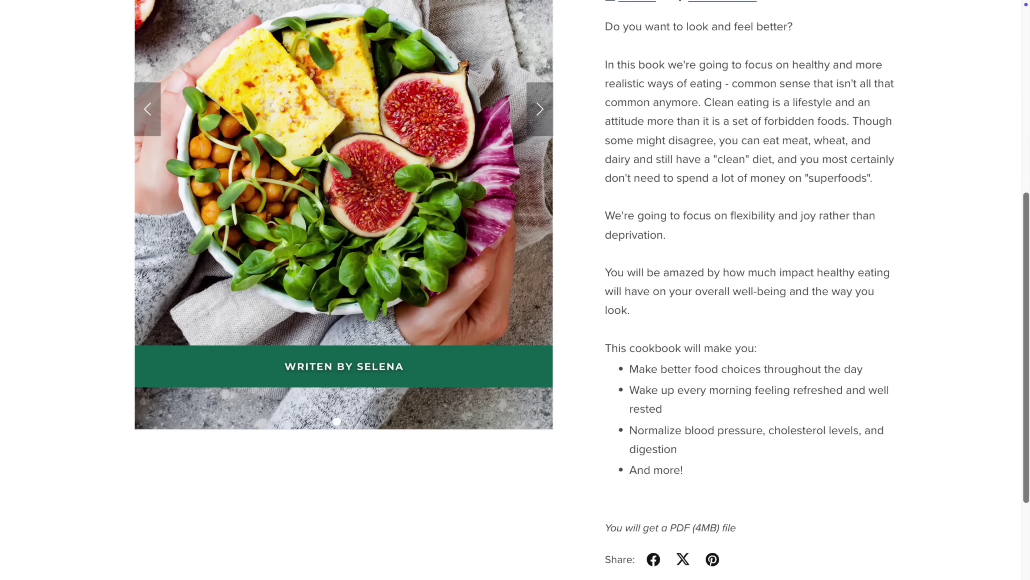
scroll(516, 290, "up", 4)
scroll(515, 290, "up", 5)
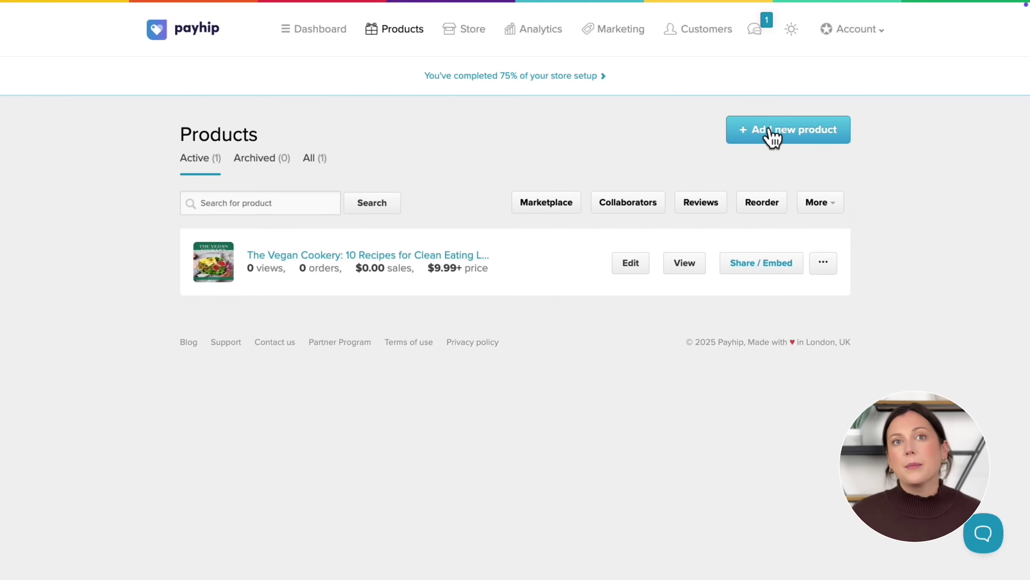
Step: Start adding another product to the store
left_click(773, 138)
left_click(404, 162)
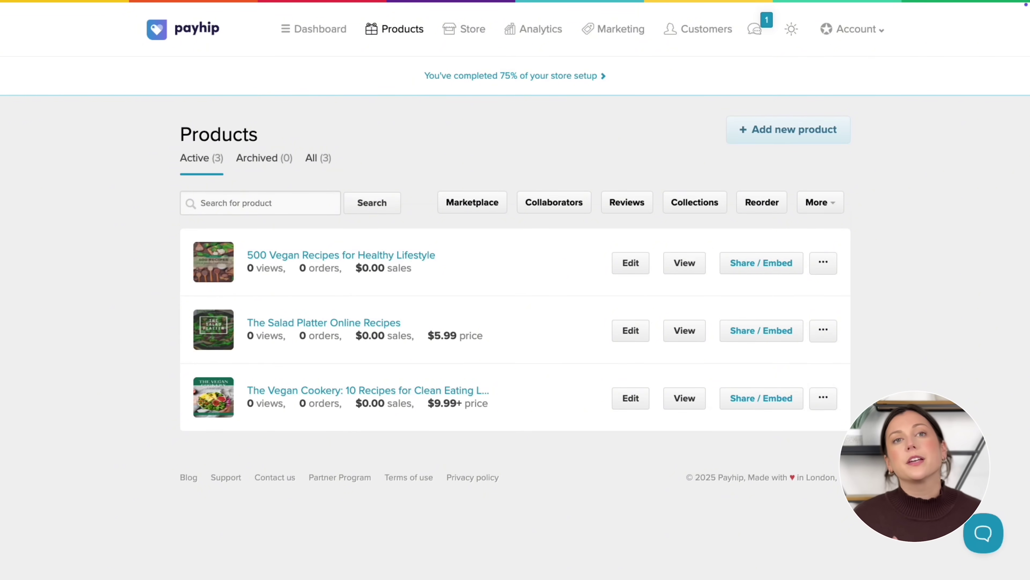
Step: Start a new product collection and name it Recipe eBooks
left_click(697, 206)
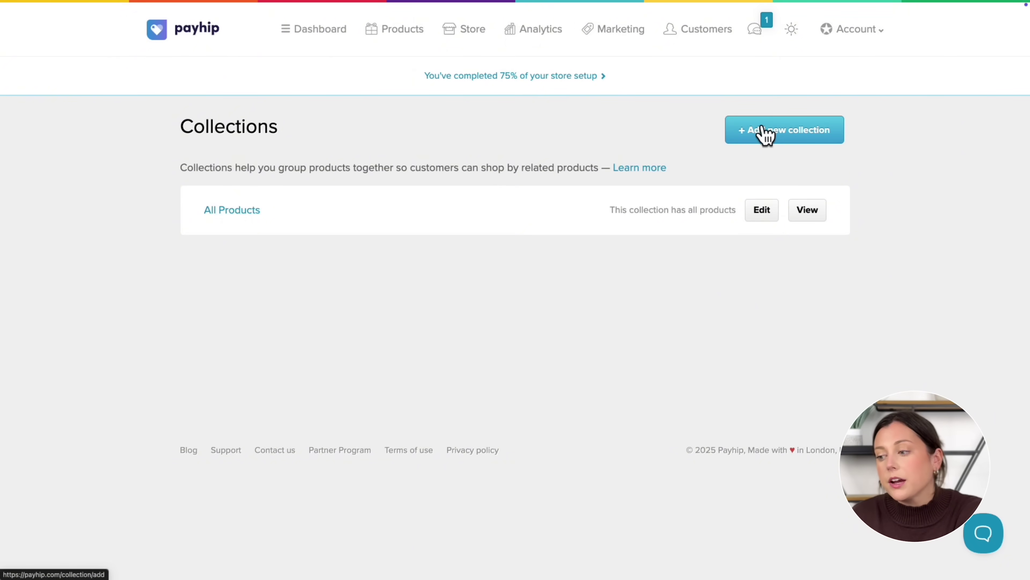
left_click(764, 133)
left_click(511, 292)
type("Recipe eBooks")
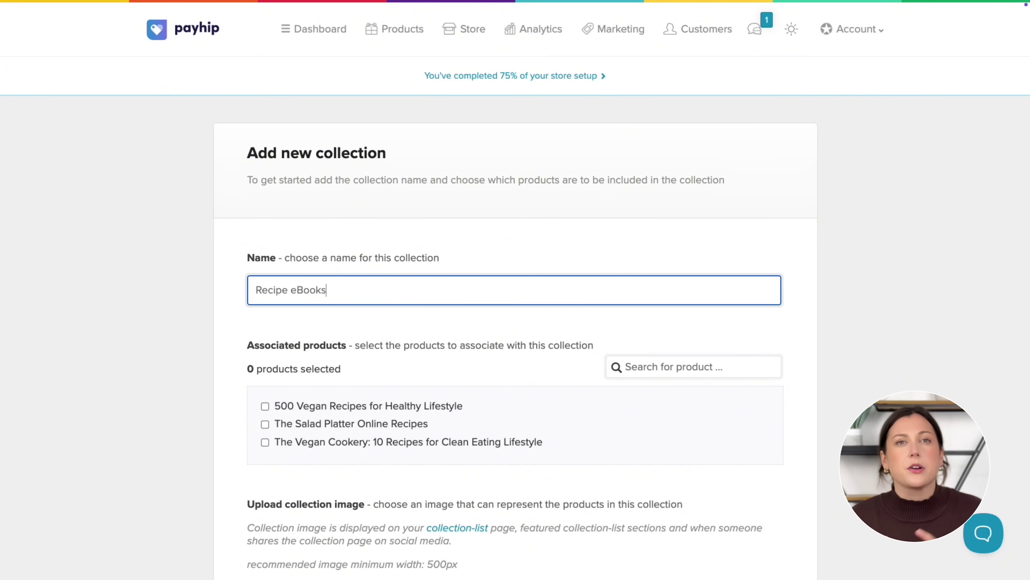
Step: Include 500 Vegan Recipes, The Salad Platter and The Vegan Cookery in the collection and save it
left_click(317, 406)
left_click(317, 423)
left_click(315, 442)
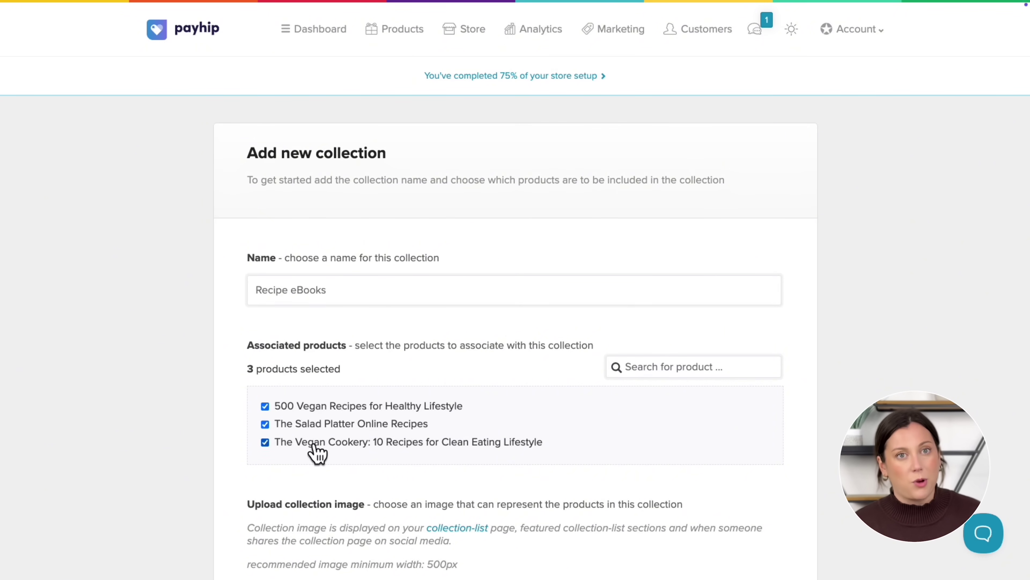
scroll(317, 453, "down", 5)
left_click(515, 458)
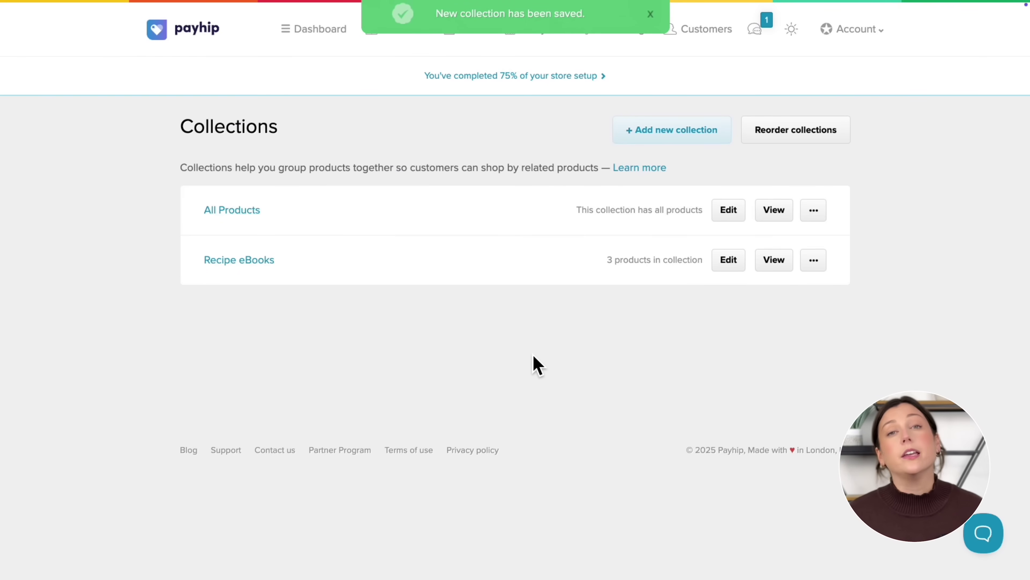
left_click(650, 15)
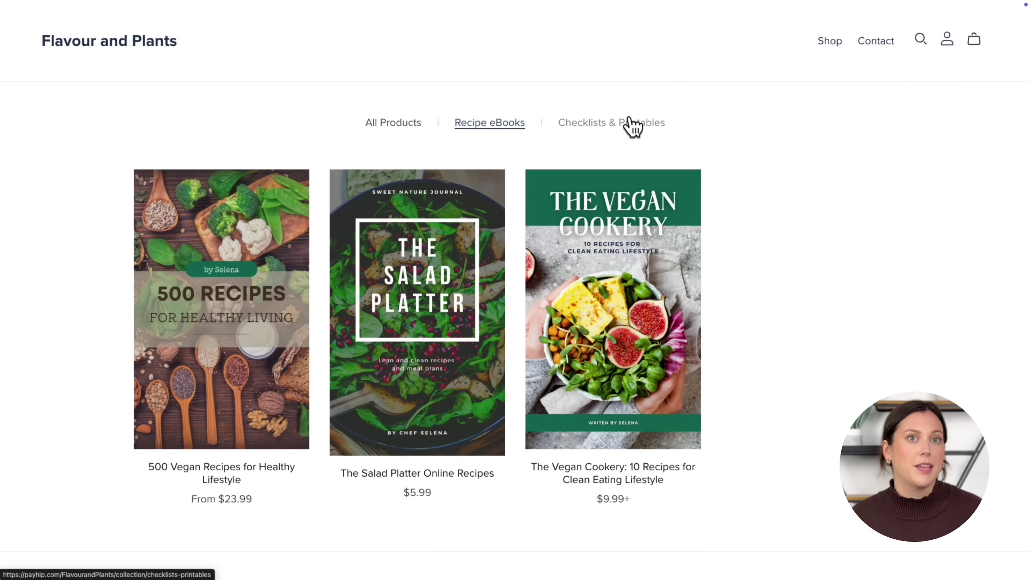
Step: View the storefront's Checklists & Printables collection, and look through the customized store's home page from banner to bestselling ebooks
left_click(633, 127)
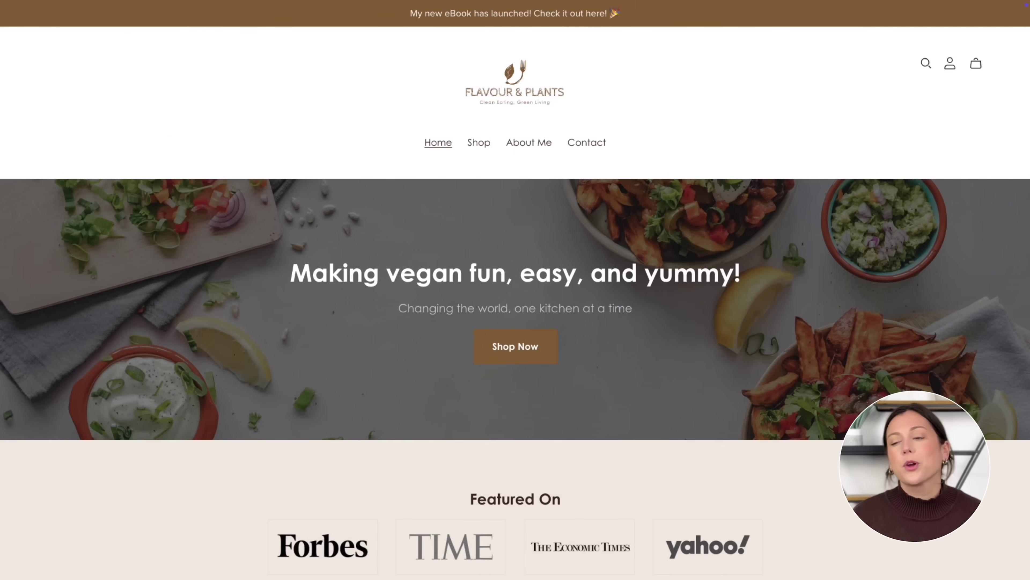
scroll(515, 290, "down", 1)
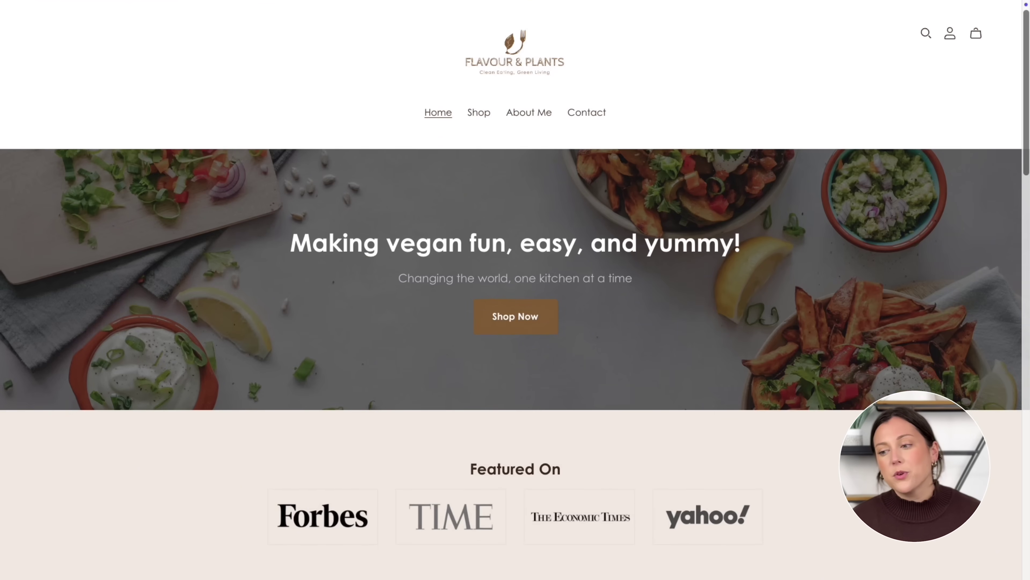
scroll(516, 289, "down", 7)
scroll(515, 290, "down", 3)
scroll(515, 290, "down", 6)
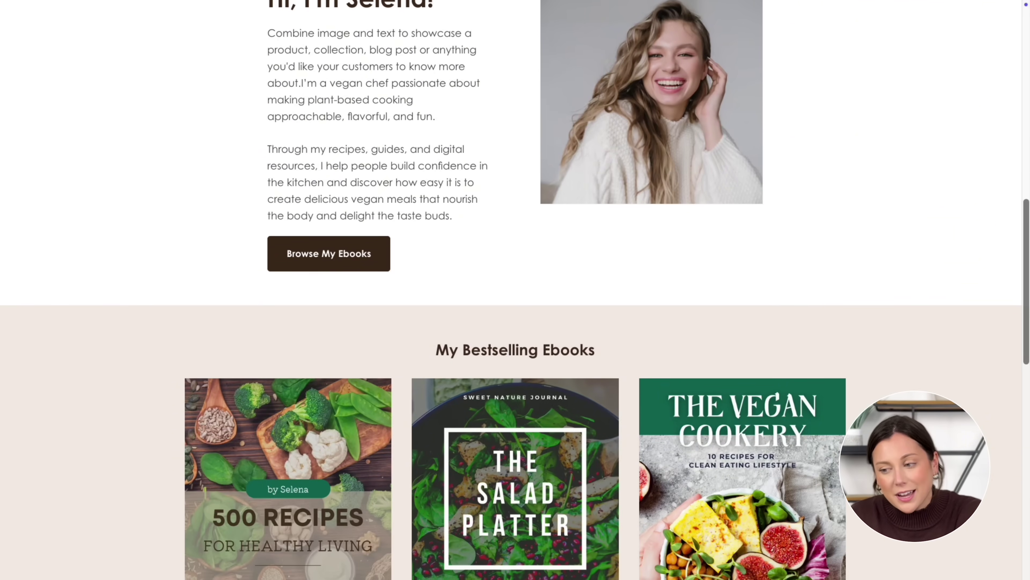
scroll(516, 290, "down", 10)
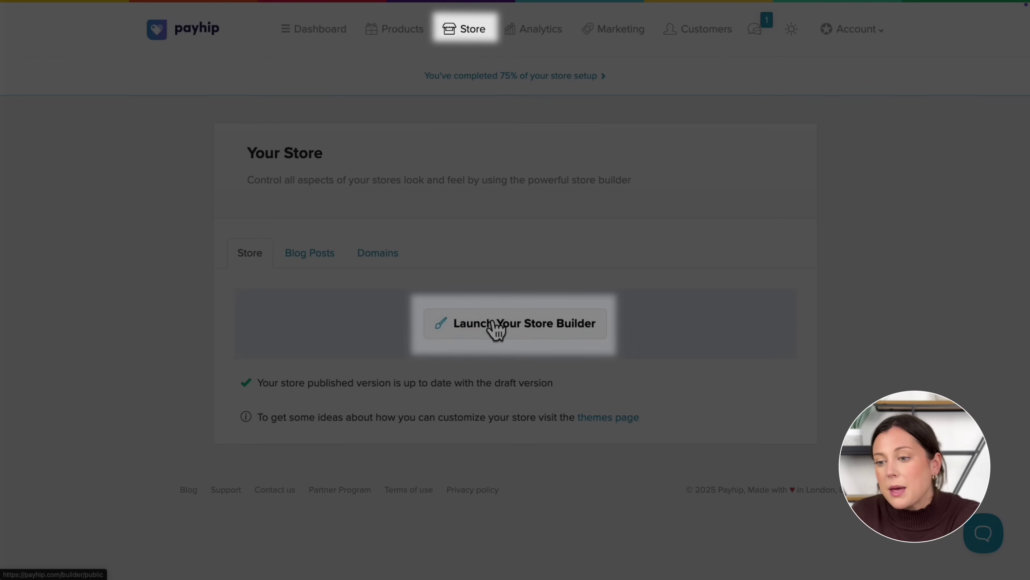
Step: Launch the store builder and open the store style settings
left_click(493, 323)
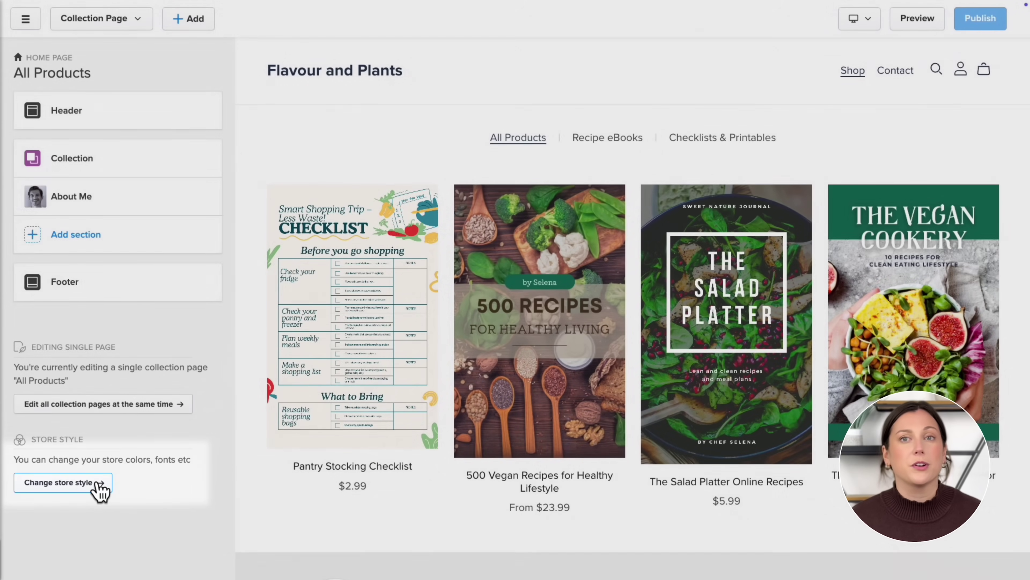
left_click(98, 485)
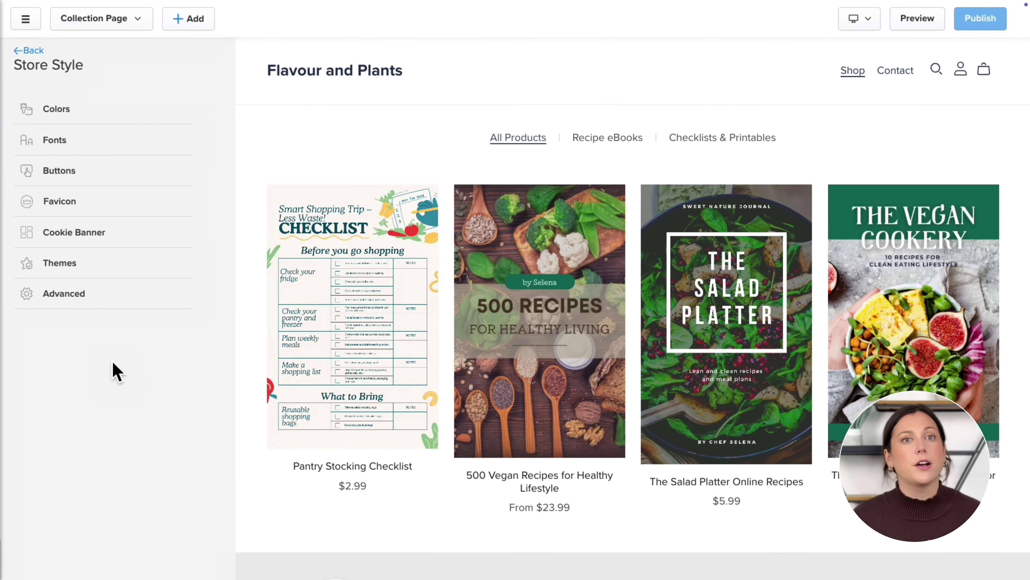
Step: View The Vegan Cookery product page and the Recipe eBooks collection page in the store builder
left_click(77, 27)
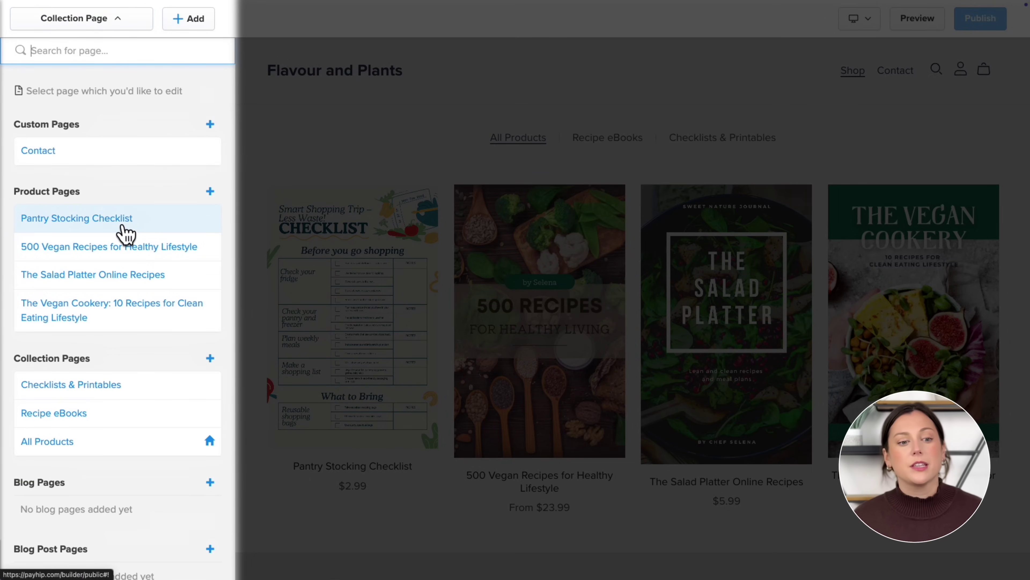
left_click(120, 315)
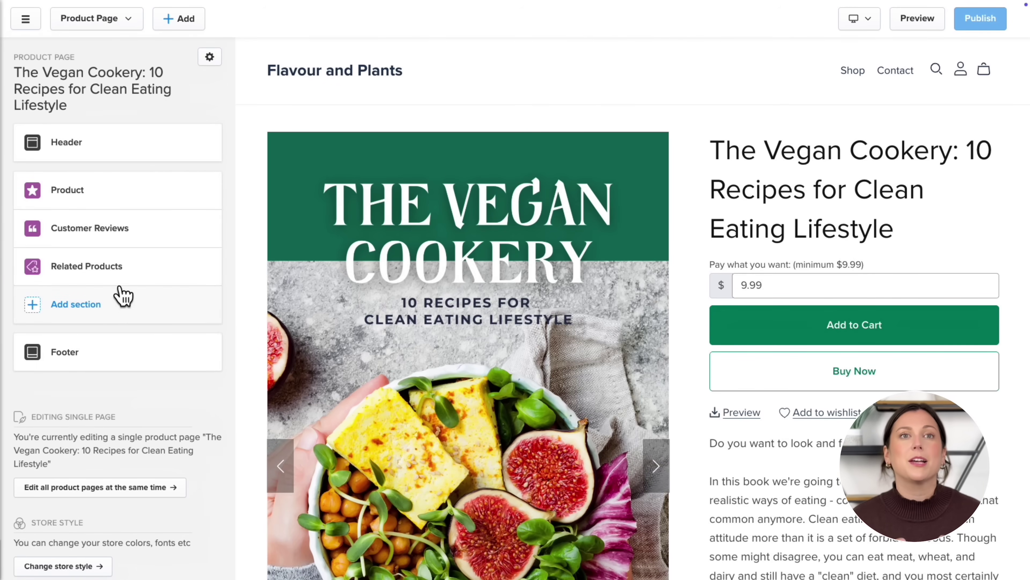
left_click(116, 22)
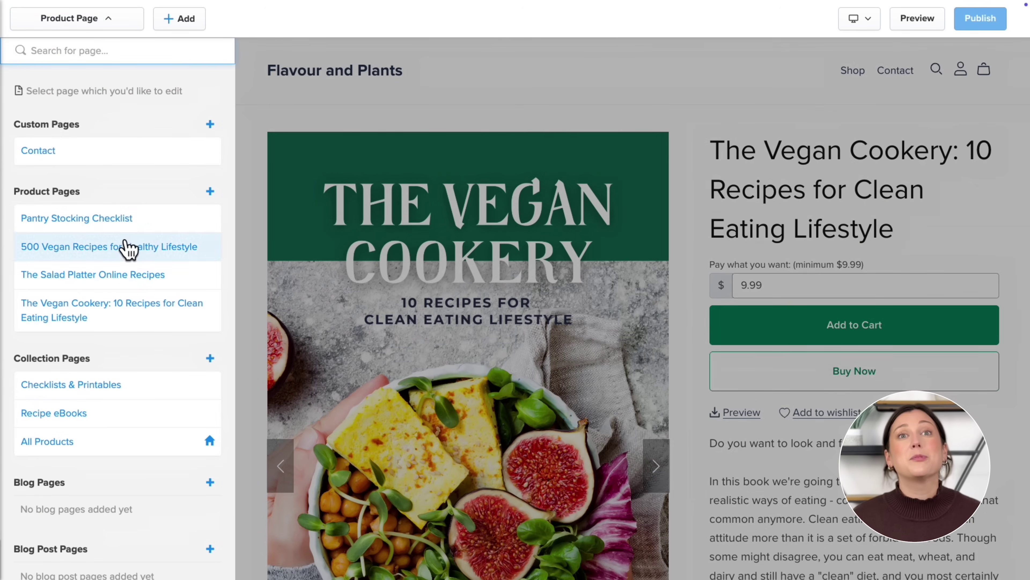
left_click(121, 424)
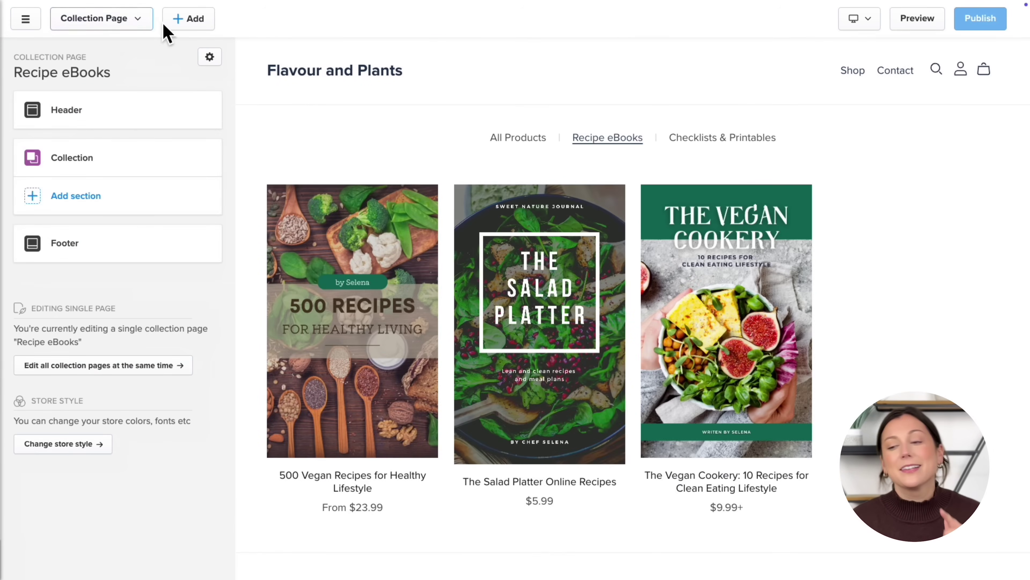
Step: Add a new custom page titled About Us to the store
left_click(186, 24)
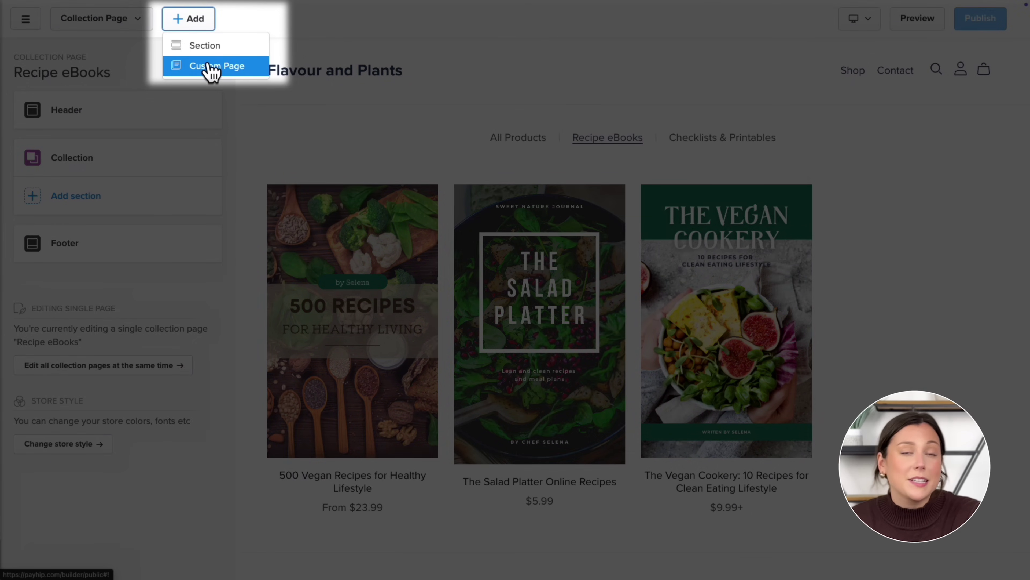
left_click(209, 66)
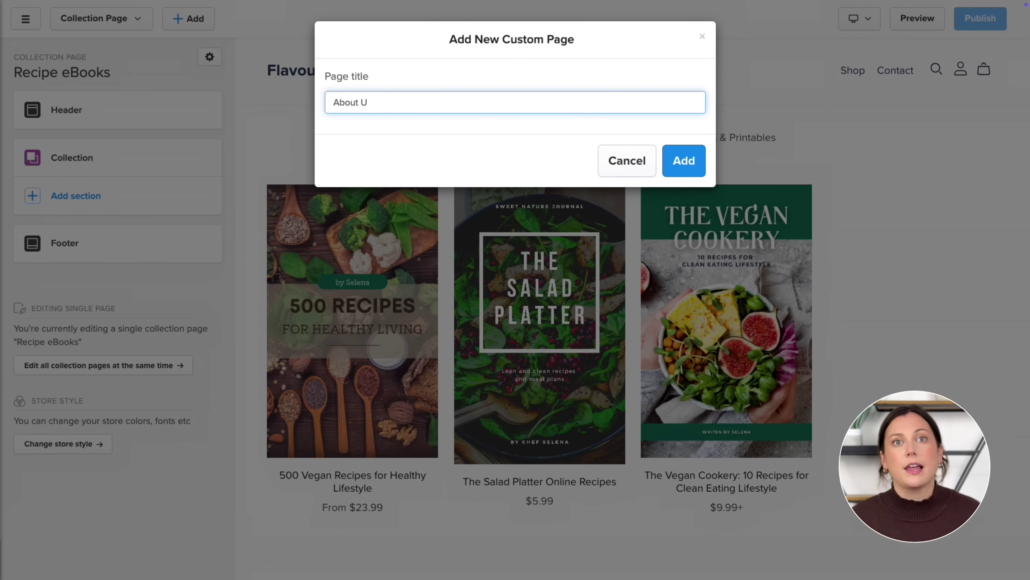
left_click(683, 157)
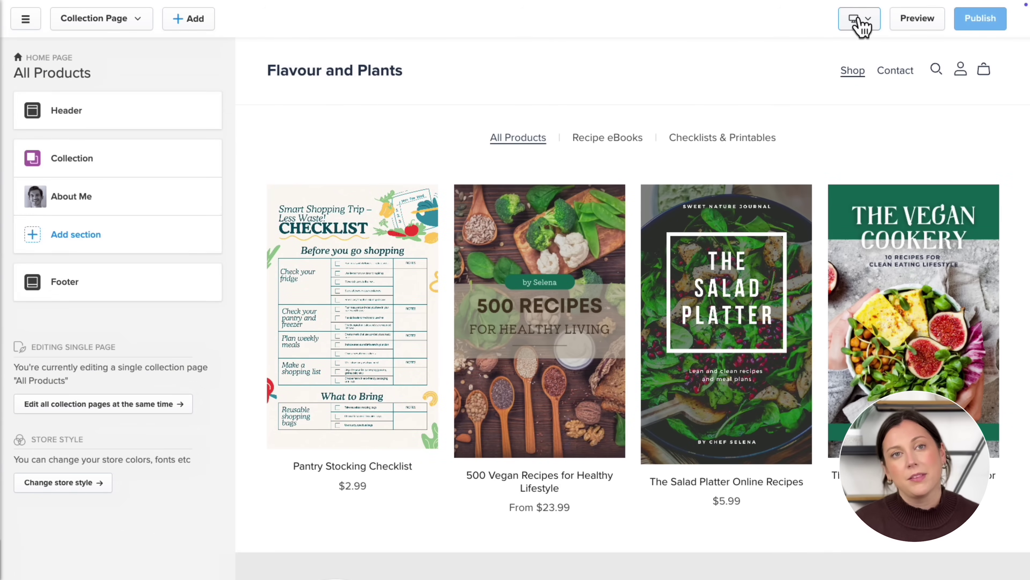
Step: Check the All Products page in mobile and desktop layouts, and preview the store
left_click(859, 19)
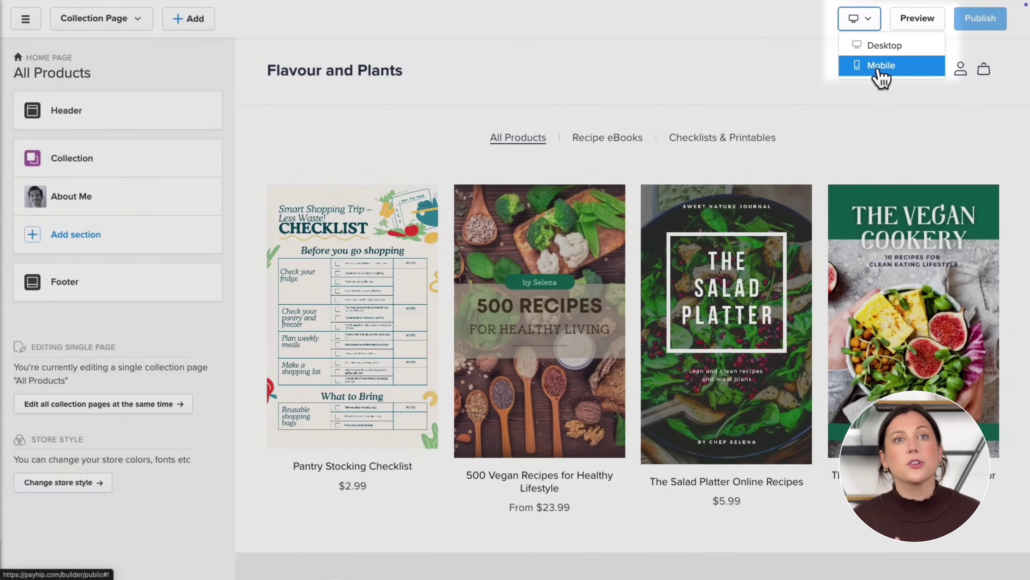
left_click(879, 72)
left_click(859, 18)
left_click(876, 46)
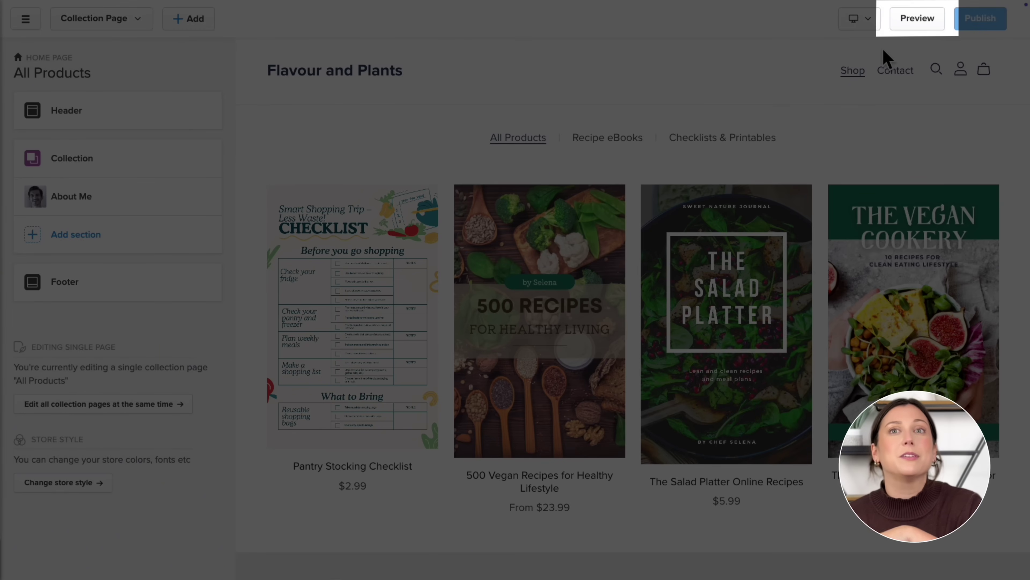
left_click(912, 18)
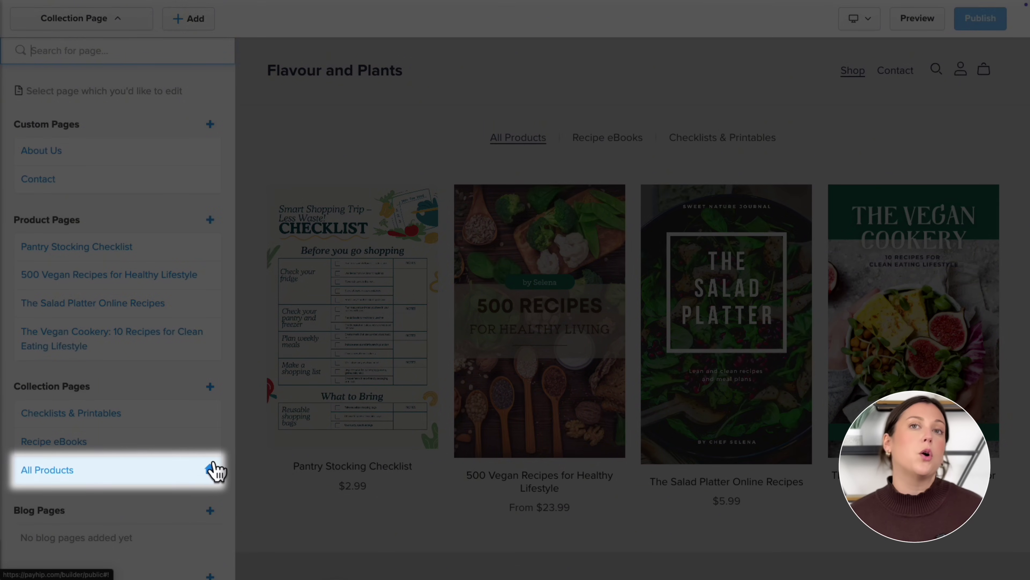
Step: Check which page is the home page, and browse the Recipe eBooks, Checklists & Printables and All Products collections
mouse_move(211, 475)
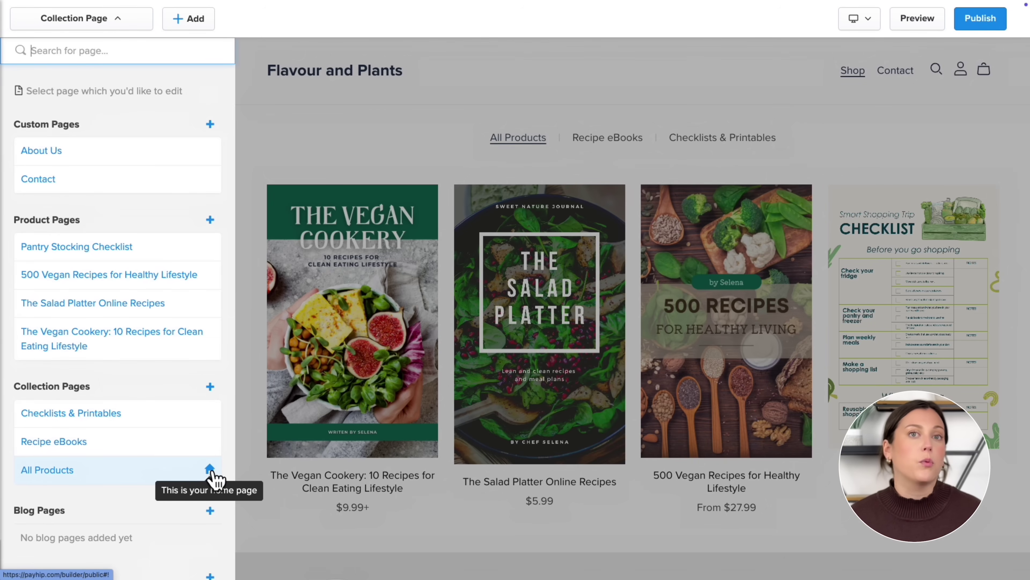
left_click(211, 475)
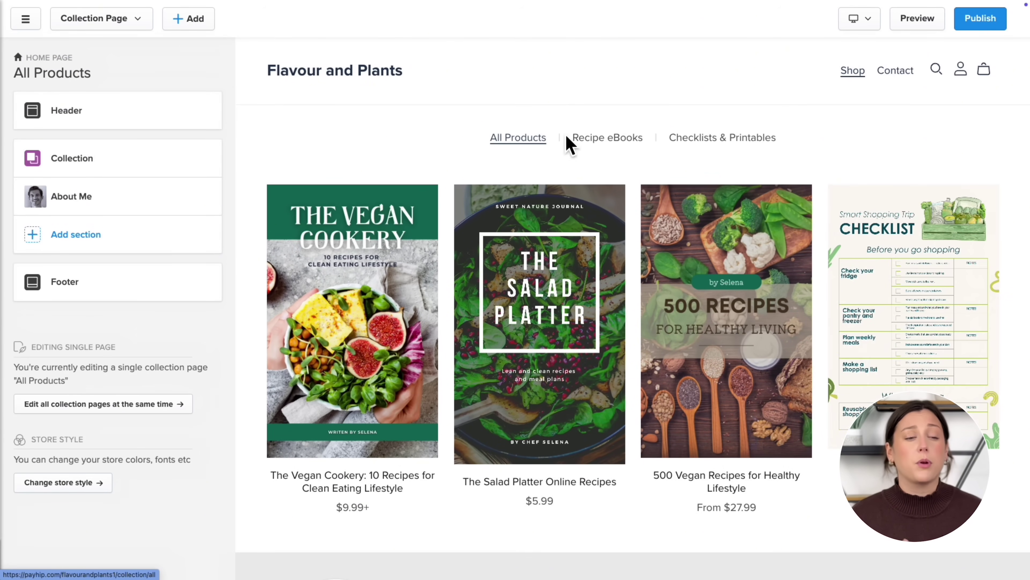
left_click(600, 138)
left_click(703, 141)
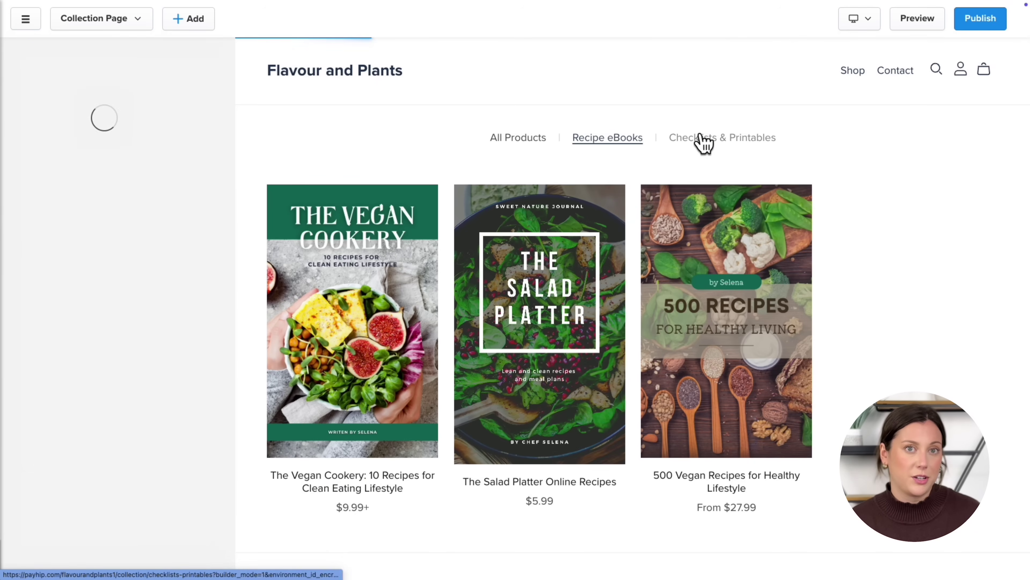
left_click(517, 139)
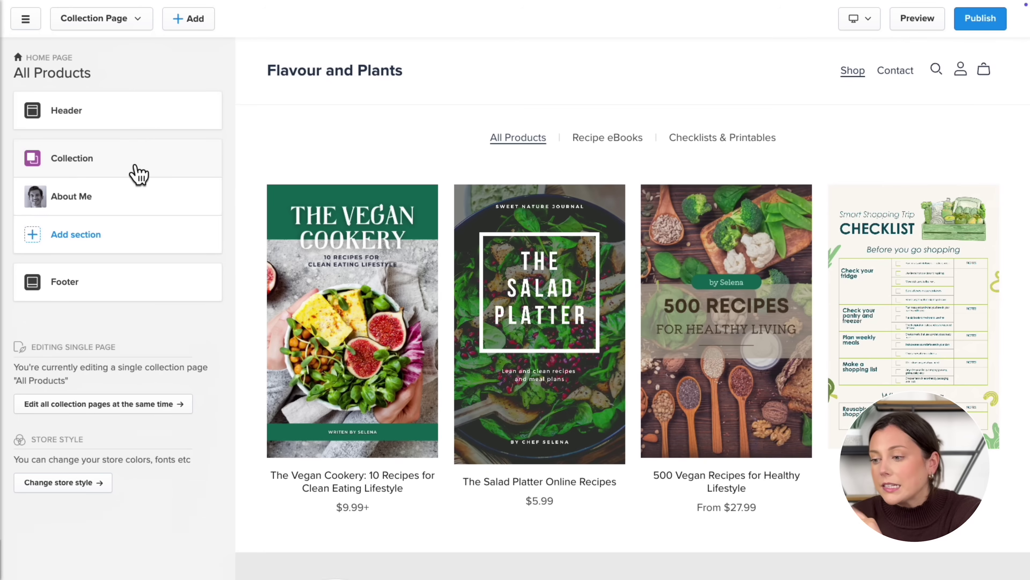
Step: In the collection section, try the 1:1 Square aspect ratio and set it to 2:3 Standard (Vertical)
left_click(136, 170)
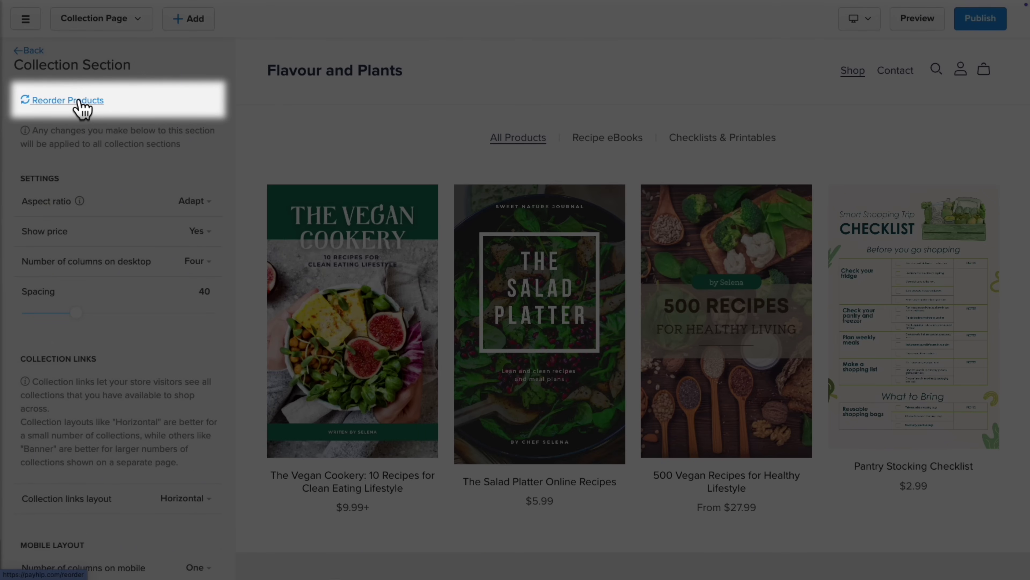
left_click(195, 200)
left_click(191, 244)
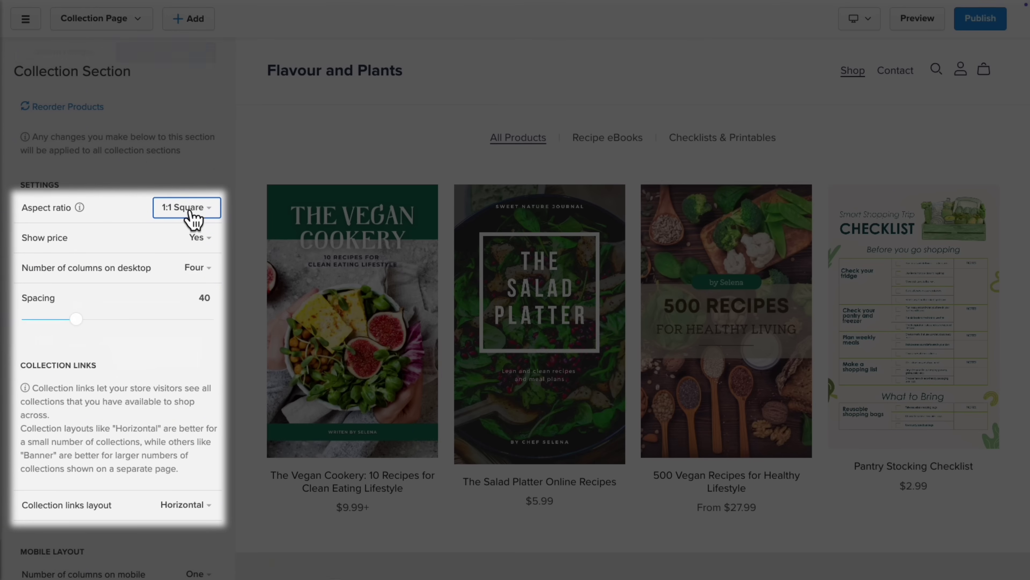
left_click(189, 212)
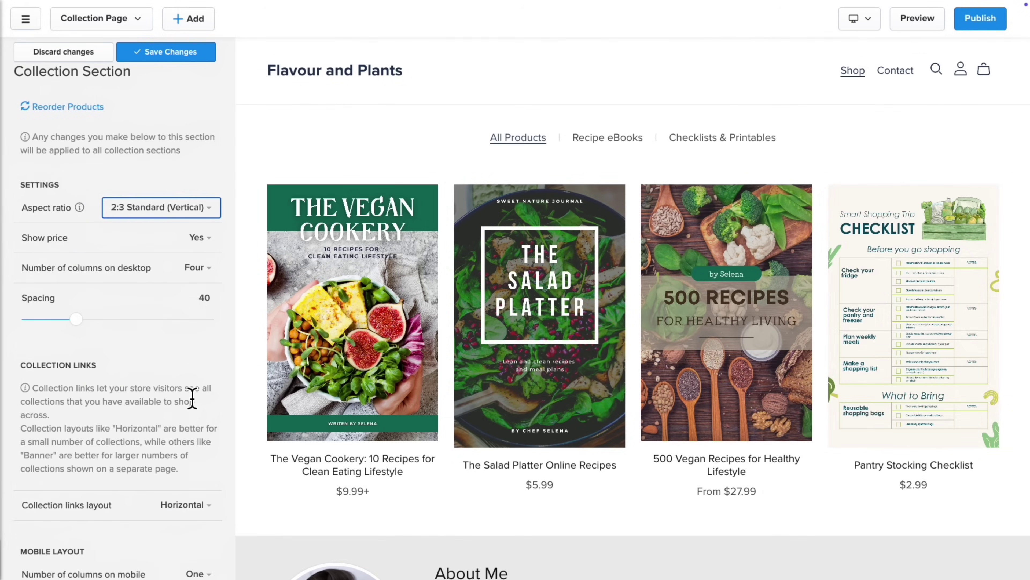
Step: Try the Vertical collection links layout in the collection section and set it back to Horizontal
scroll(193, 391, "down", 3)
left_click(191, 417)
left_click(158, 483)
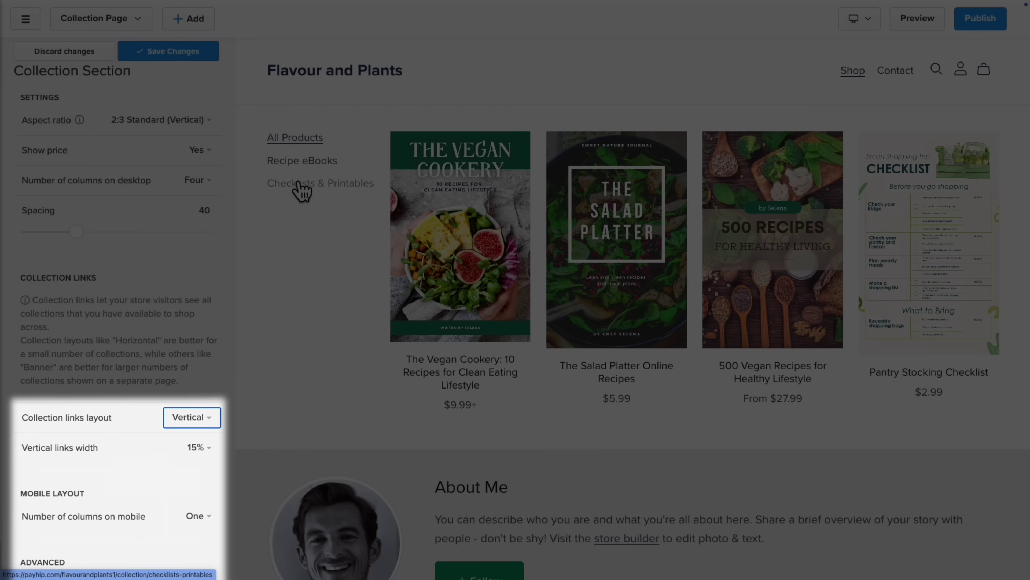
left_click(192, 417)
left_click(165, 465)
Step: Set the collection section's number of columns on mobile to Two and view the page in the mobile layout
scroll(163, 469, "down", 1)
scroll(161, 470, "down", 2)
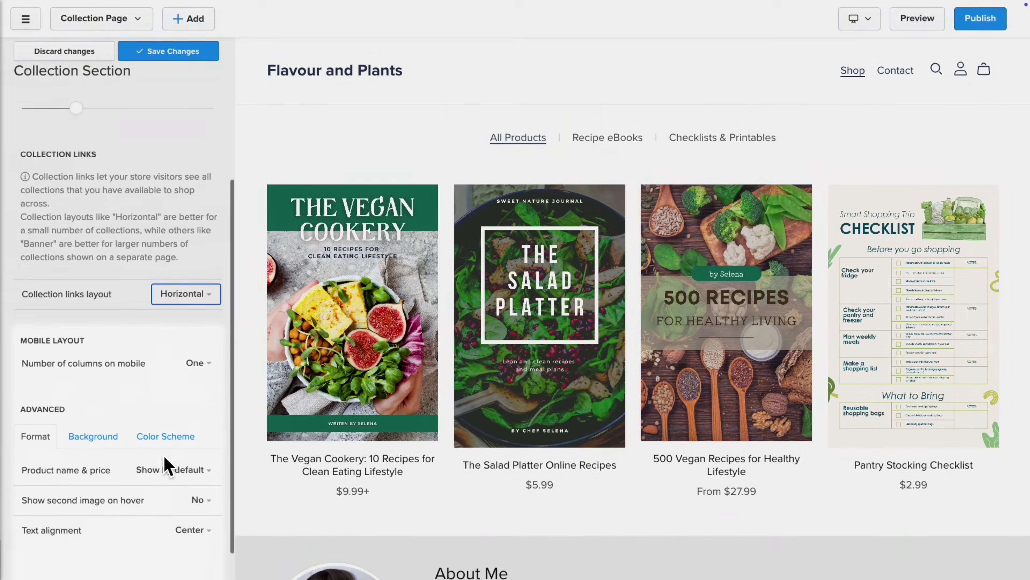
left_click(199, 362)
left_click(174, 410)
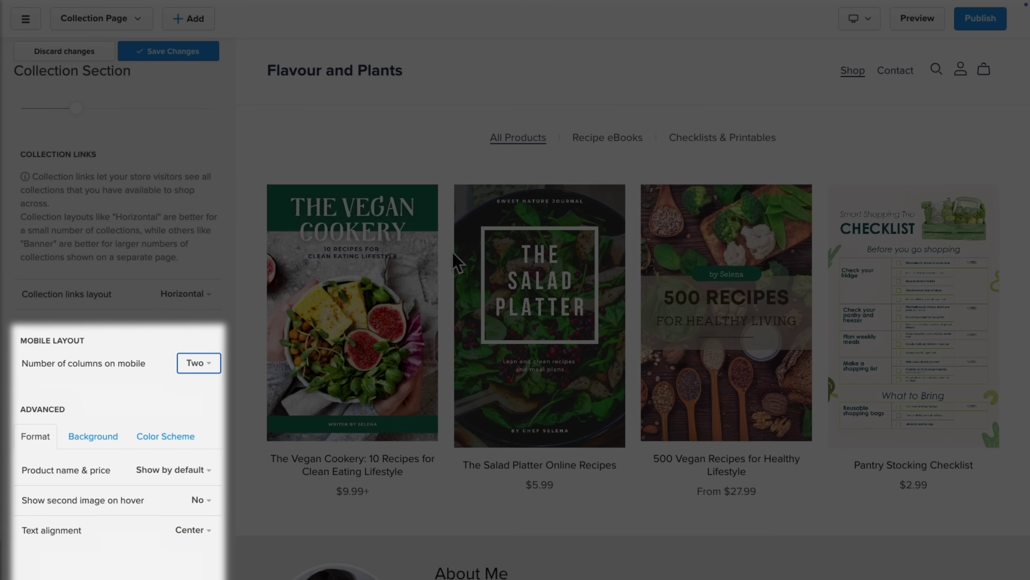
left_click(860, 19)
left_click(871, 67)
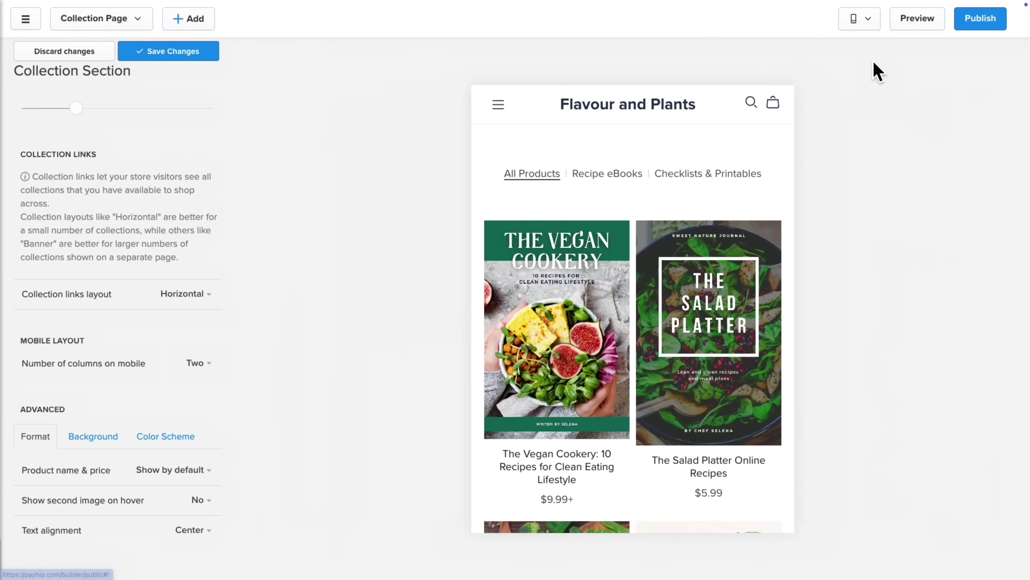
Step: Try one column on mobile for the collection section and set it back to Two
left_click(191, 366)
left_click(178, 389)
left_click(198, 371)
left_click(190, 406)
Step: Return to the desktop layout, save the collection section changes and go back to the section list
left_click(864, 22)
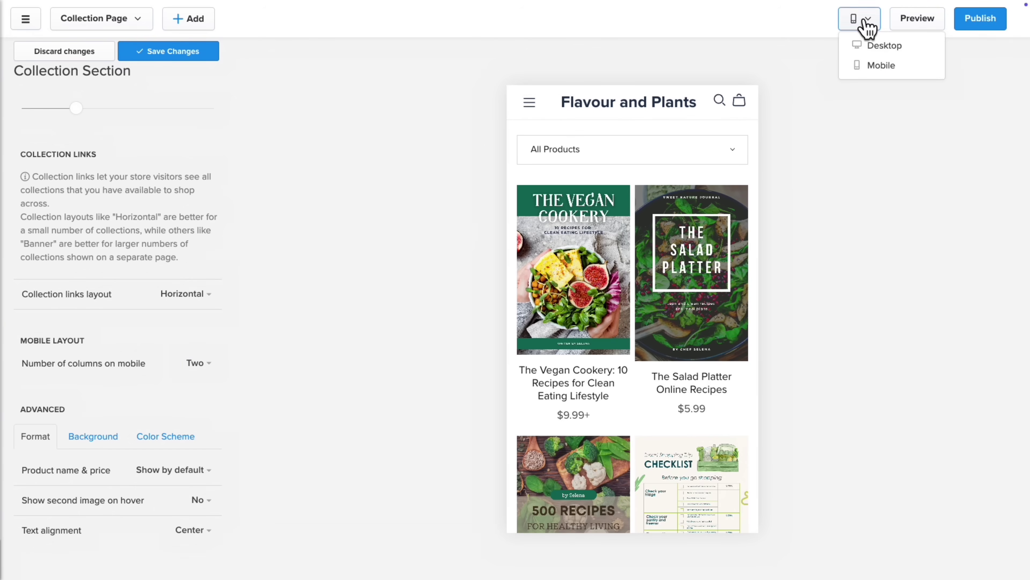
left_click(871, 46)
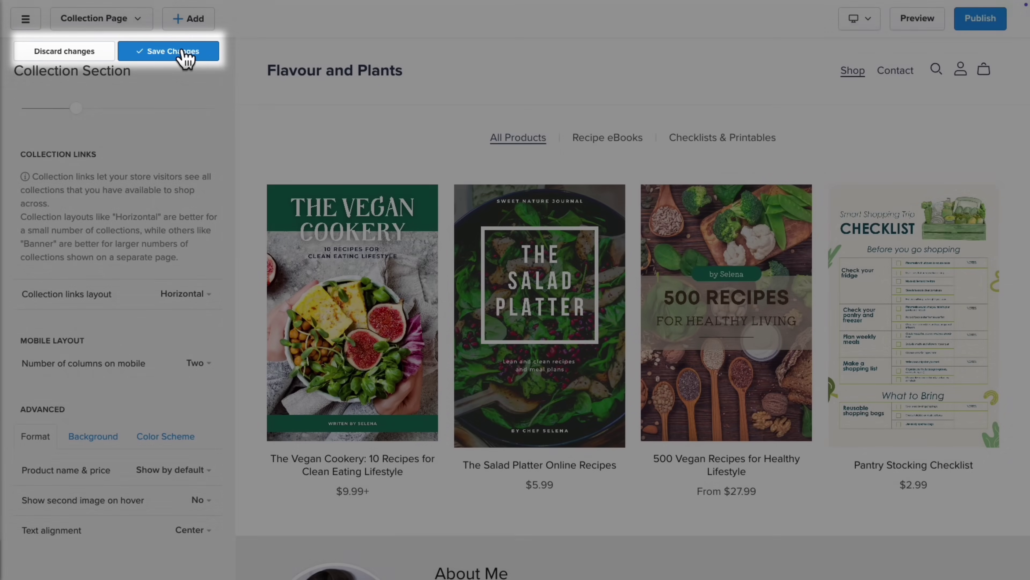
left_click(185, 52)
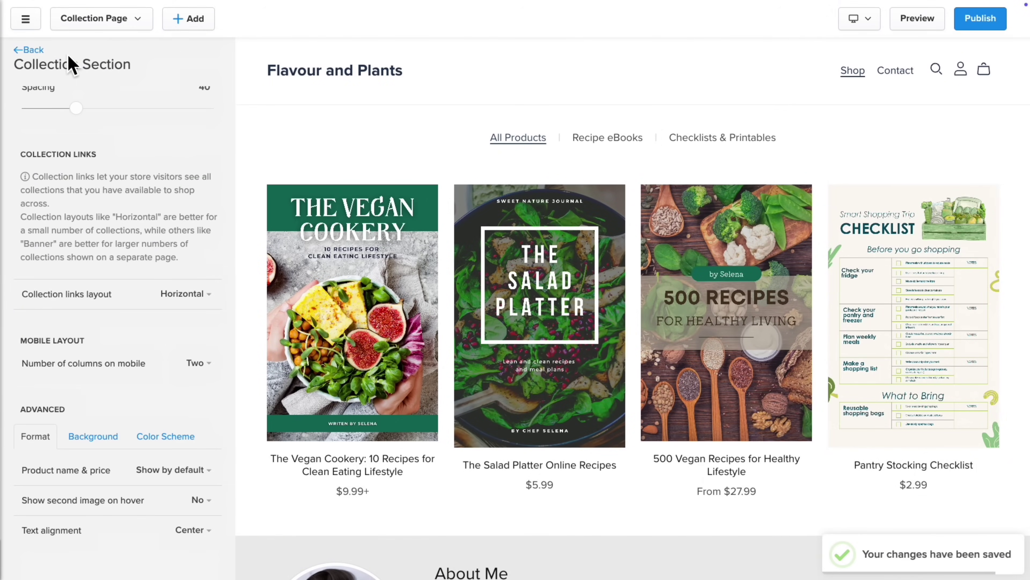
left_click(32, 50)
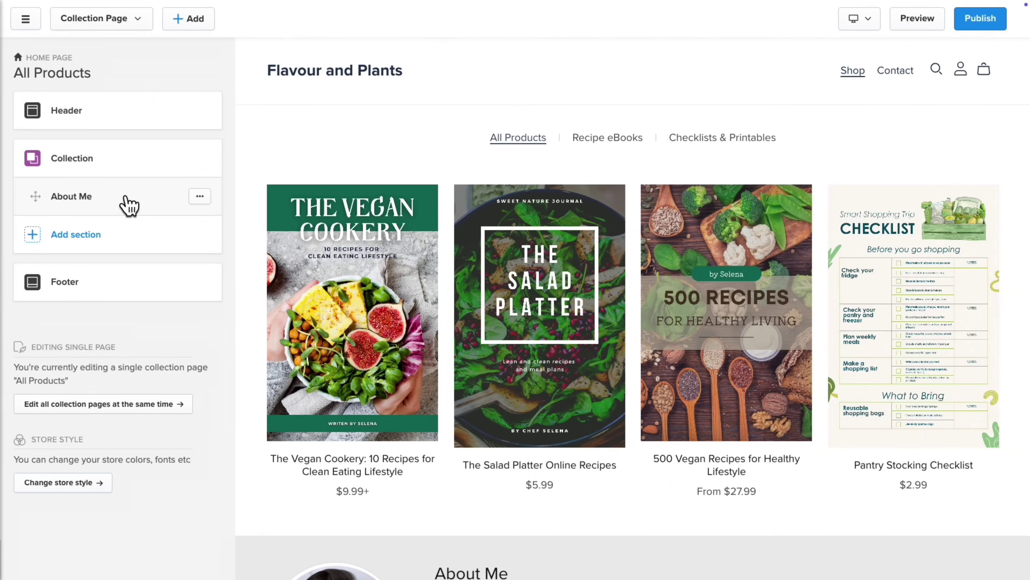
Step: Replace the About Me section's placeholder photo with the library portrait of the smiling woman in a white sweater
left_click(129, 206)
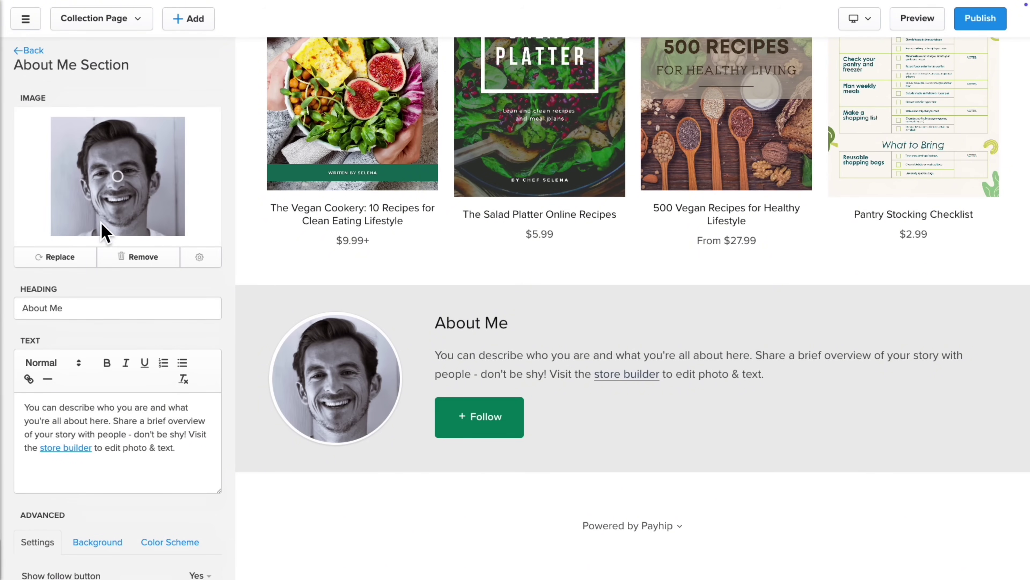
left_click(69, 259)
left_click(102, 566)
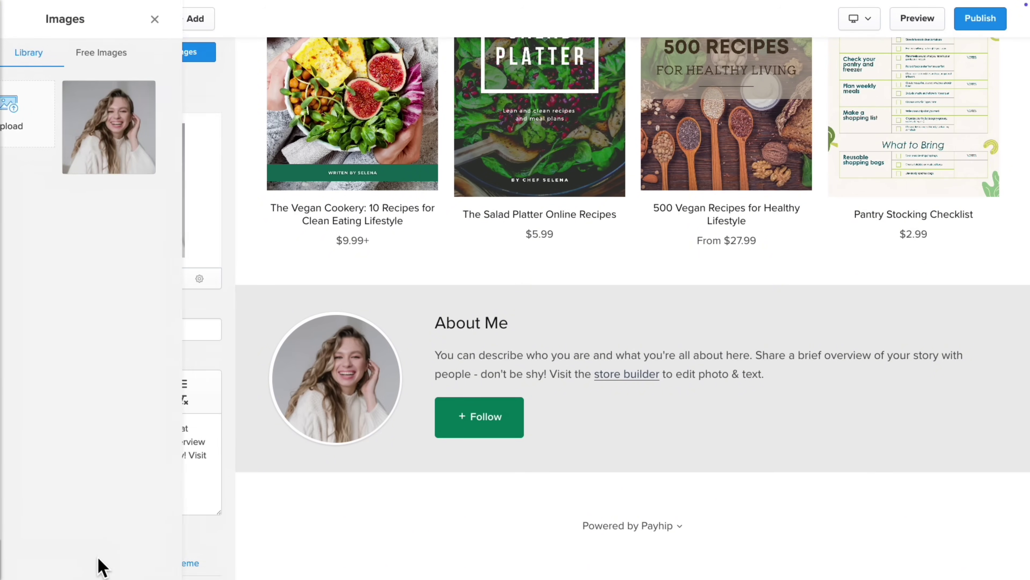
Step: Change the About Me heading to "Get to know me!", write a personal introduction ending "Follow me to receive free recipes!", and save
triple_click(119, 321)
type("Get to know me!")
left_click(69, 442)
key("ctrl+a")
type("Hey 👋 My name is Selena, and I created Sweet Nature to celebrate how delicious, fun, and easy cooking with fresh vegetables and fruits can be.  Follow me to receive free recipes!")
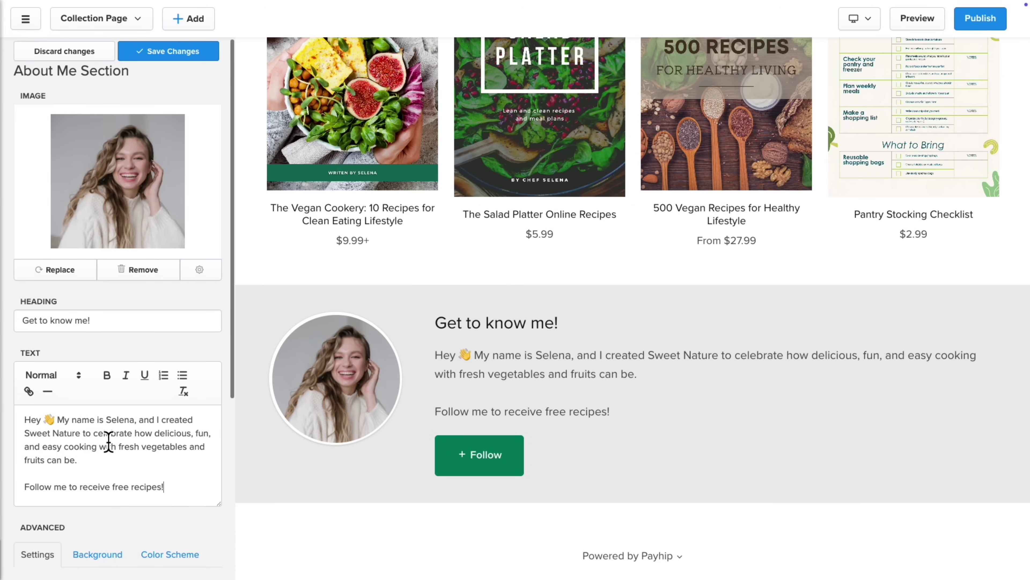
scroll(108, 442, "down", 3)
left_click(182, 53)
left_click(25, 51)
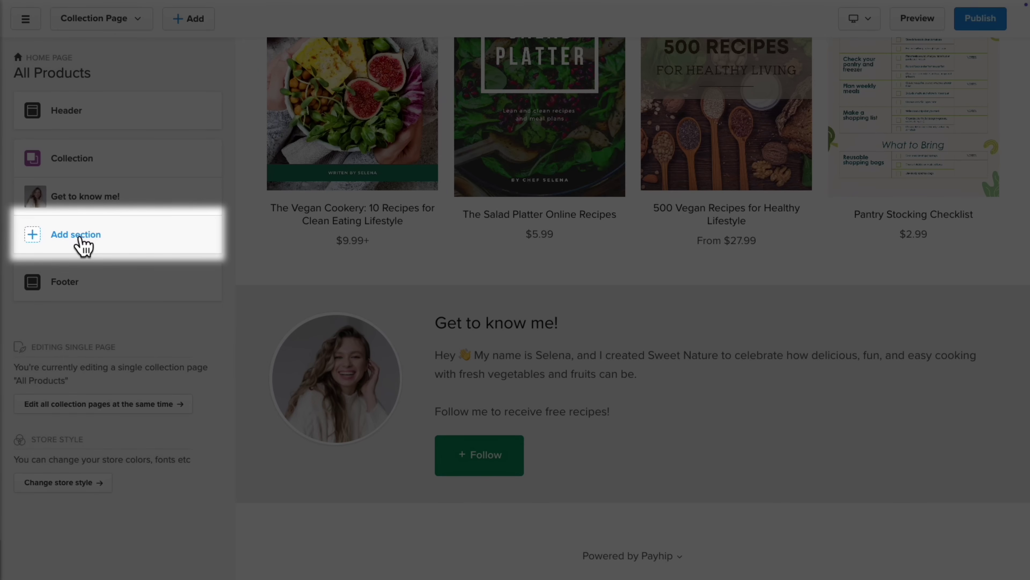
Step: Add a headline section titled "Cooking plants, creating joy!" with the go-green tagline and a Shop Now button linked to All Products
left_click(75, 235)
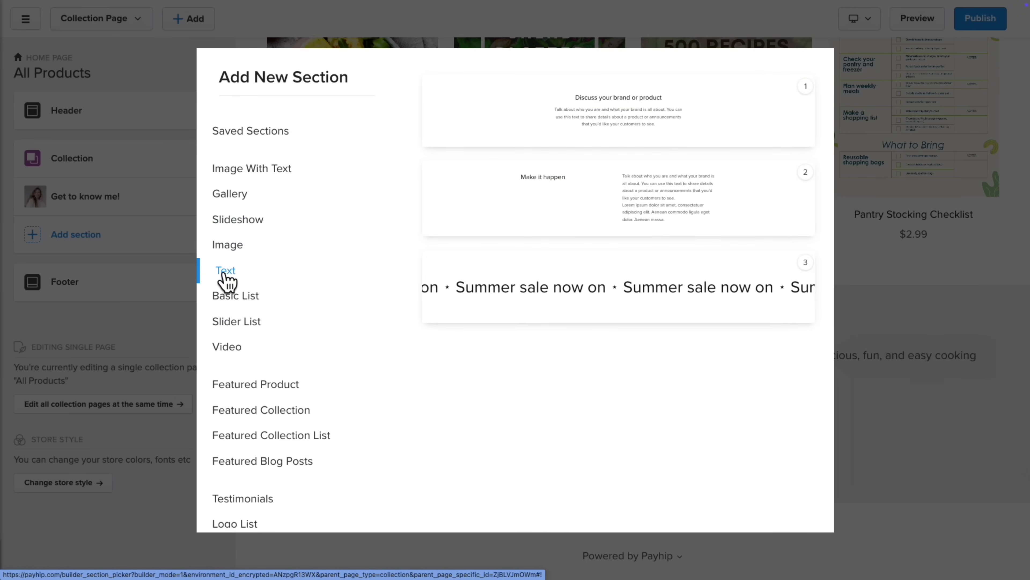
left_click(537, 176)
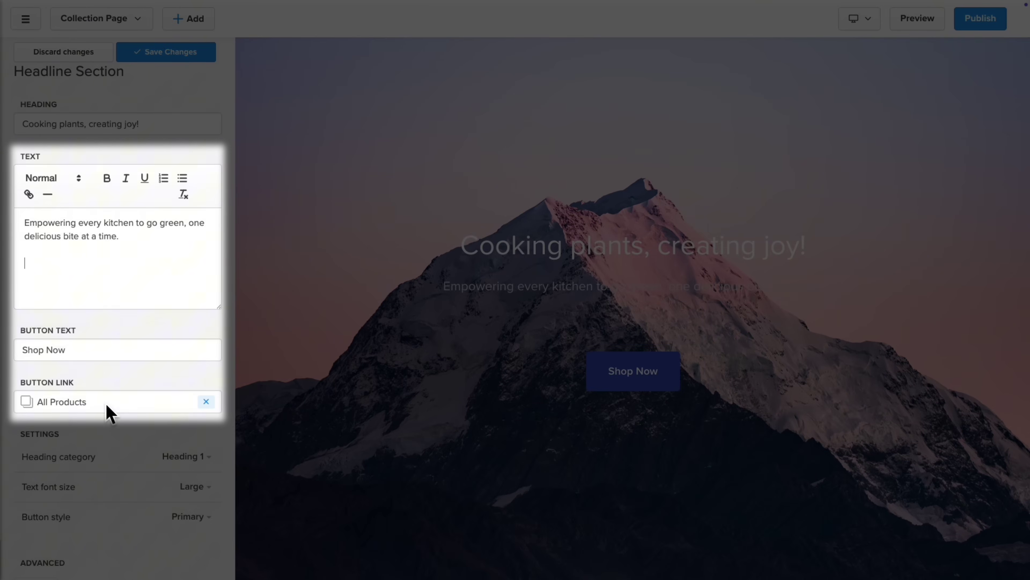
left_click(109, 357)
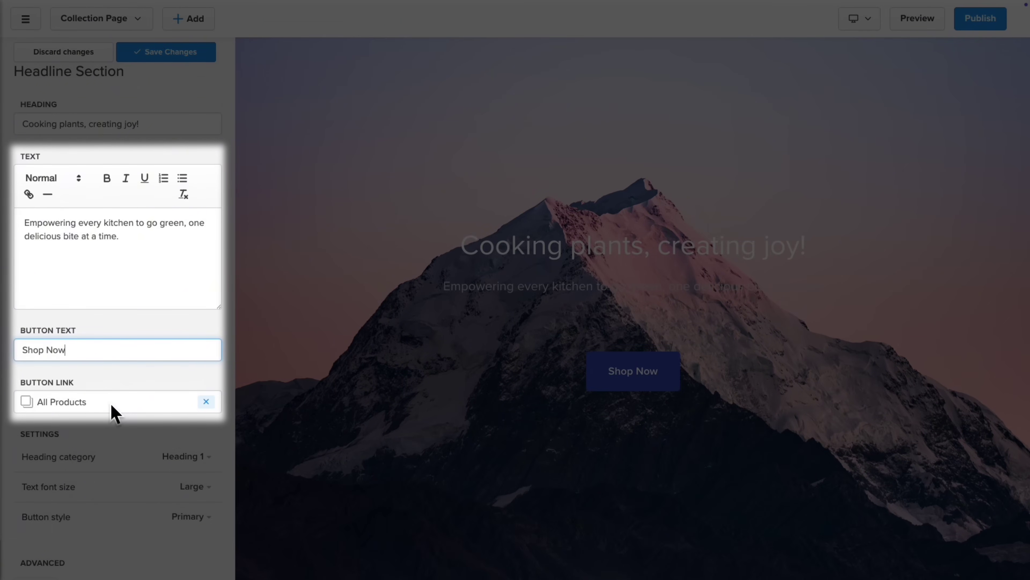
Step: Give the headline section a free Food & Drink background photo of breakfast dishes with 75% overlay opacity
scroll(113, 412, "down", 9)
left_click(83, 461)
left_click(175, 144)
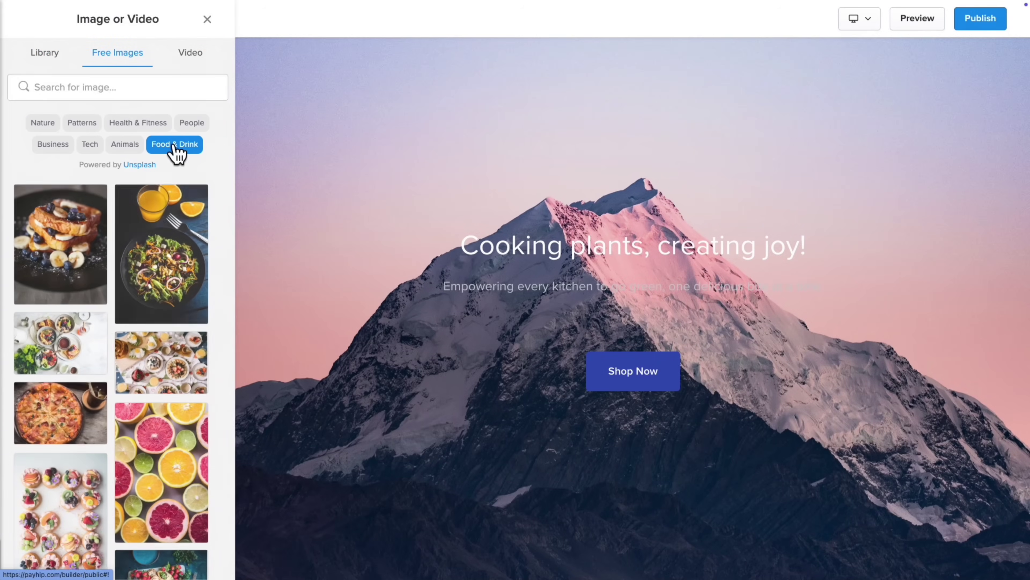
left_click(64, 345)
left_click(115, 564)
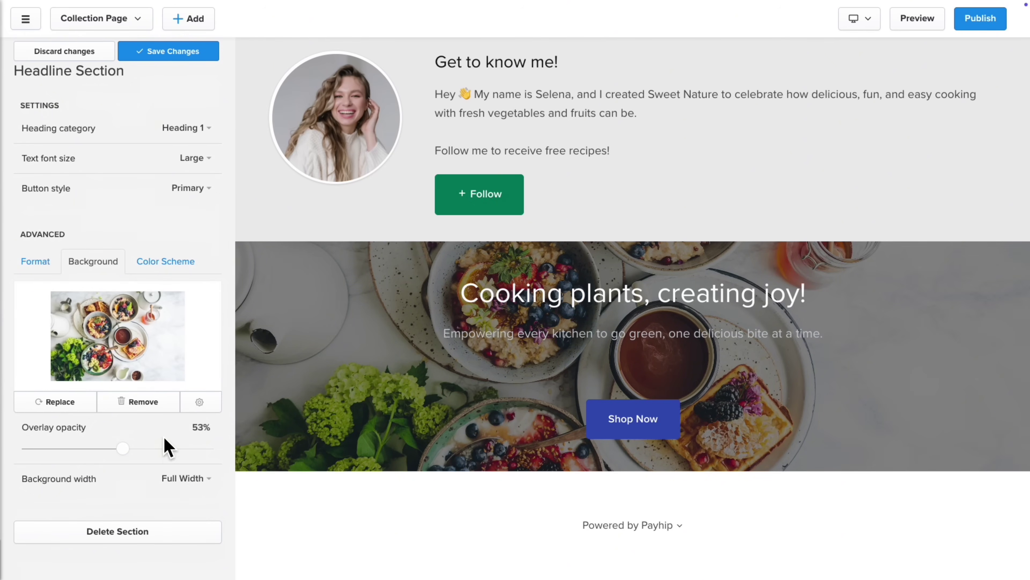
left_click(166, 448)
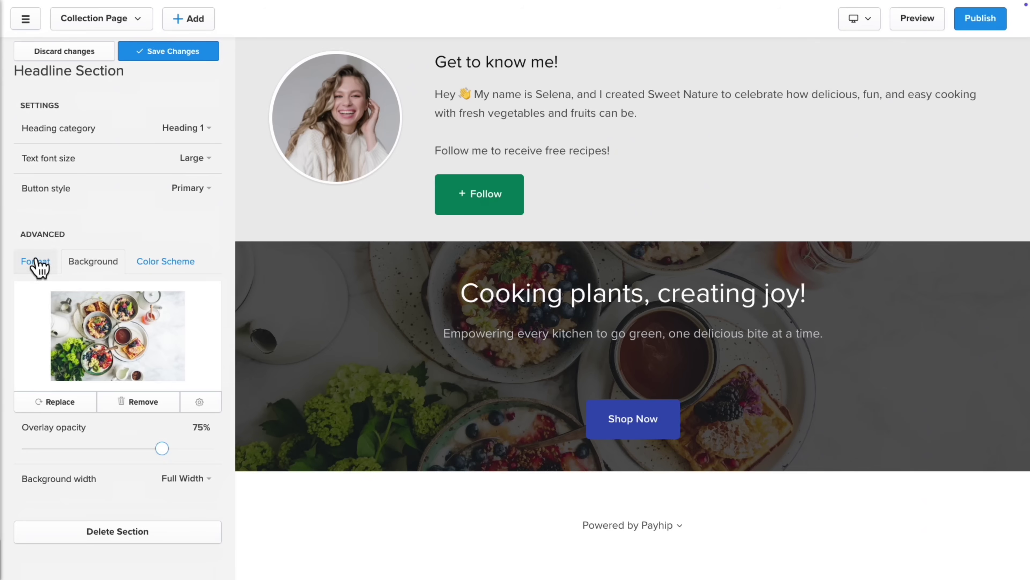
Step: Set the headline section's custom height to 49, save it, and move the section above Collection
left_click(35, 261)
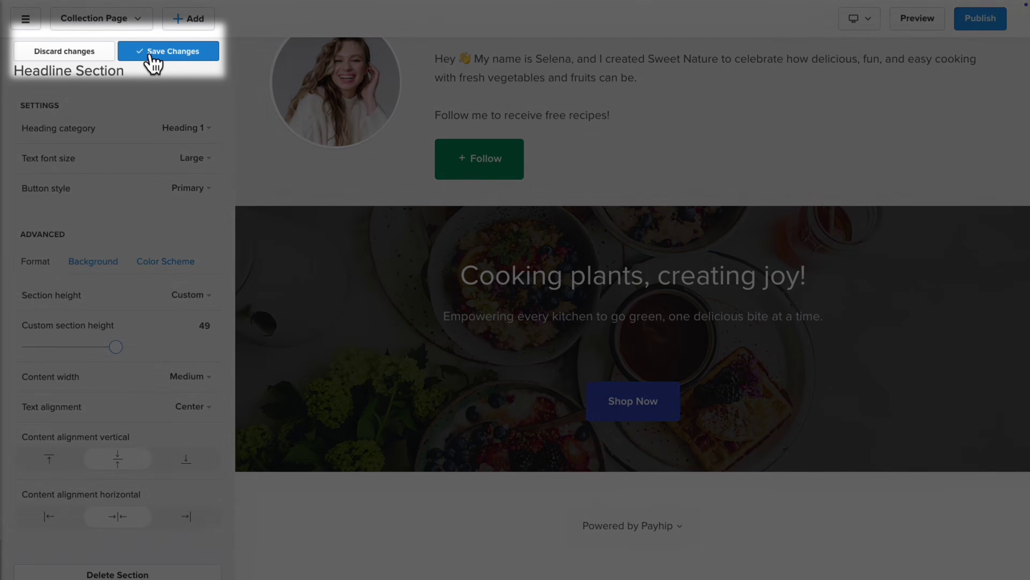
left_click(152, 52)
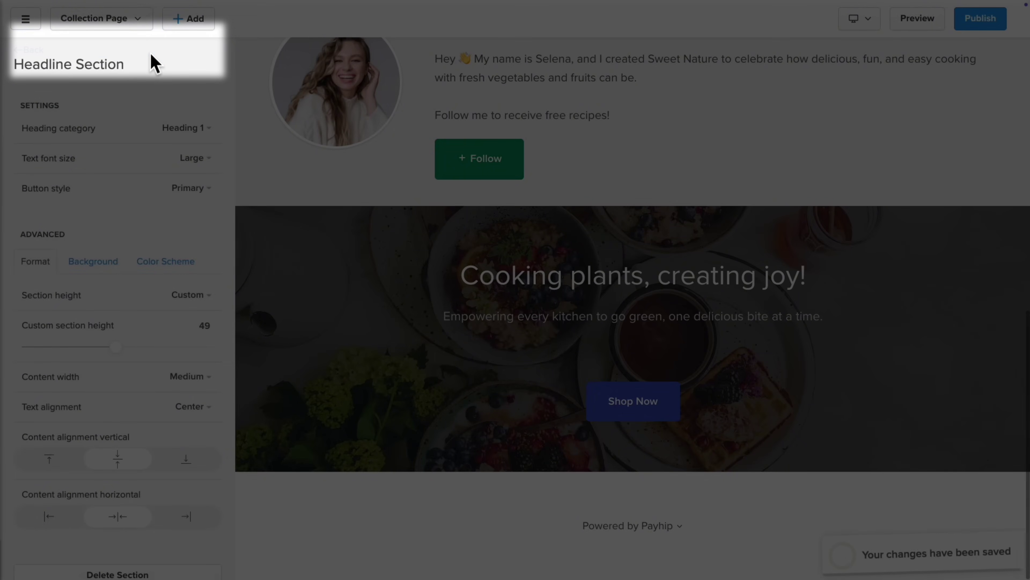
left_click(32, 50)
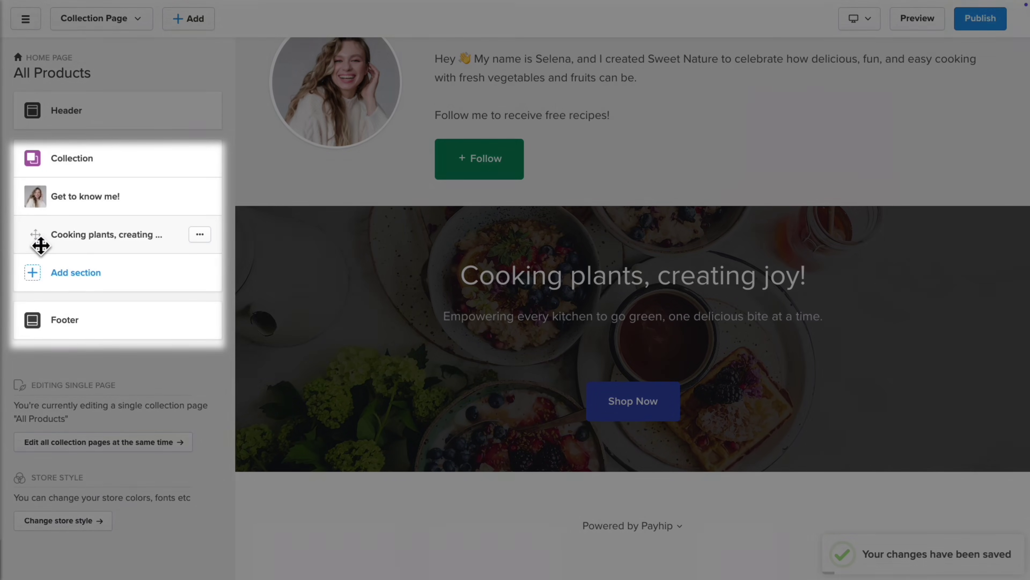
left_click_drag(33, 233, 39, 168)
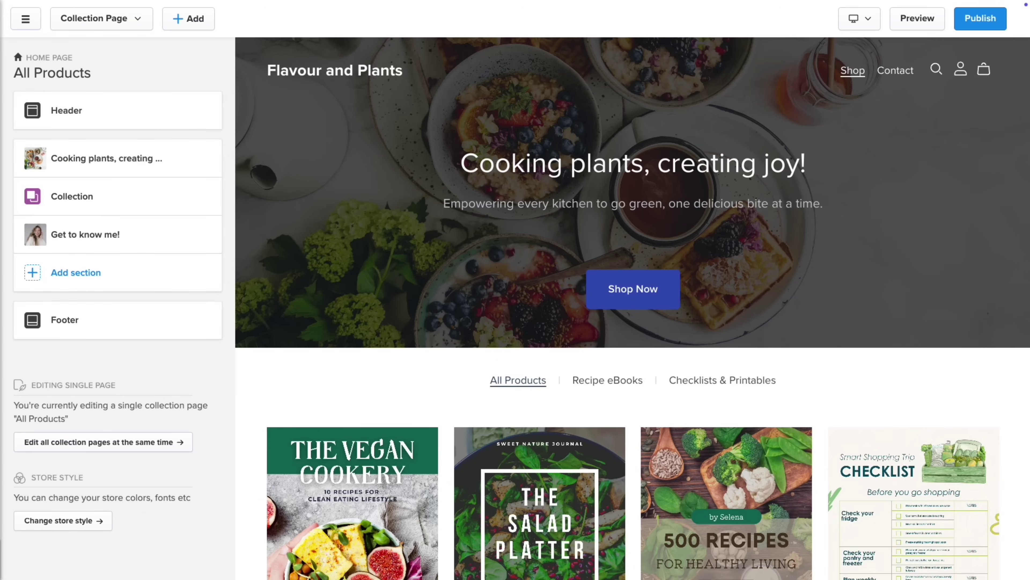
scroll(632, 308, "down", 12)
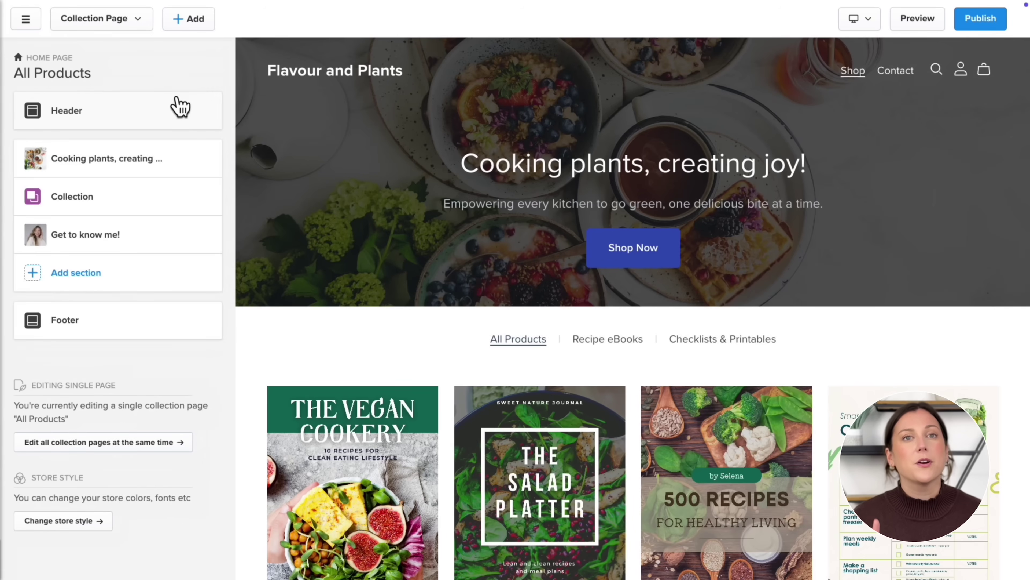
Step: Add the Flavour & Plants logo to the header with a height of 81px, keep the store title, and save
left_click(175, 115)
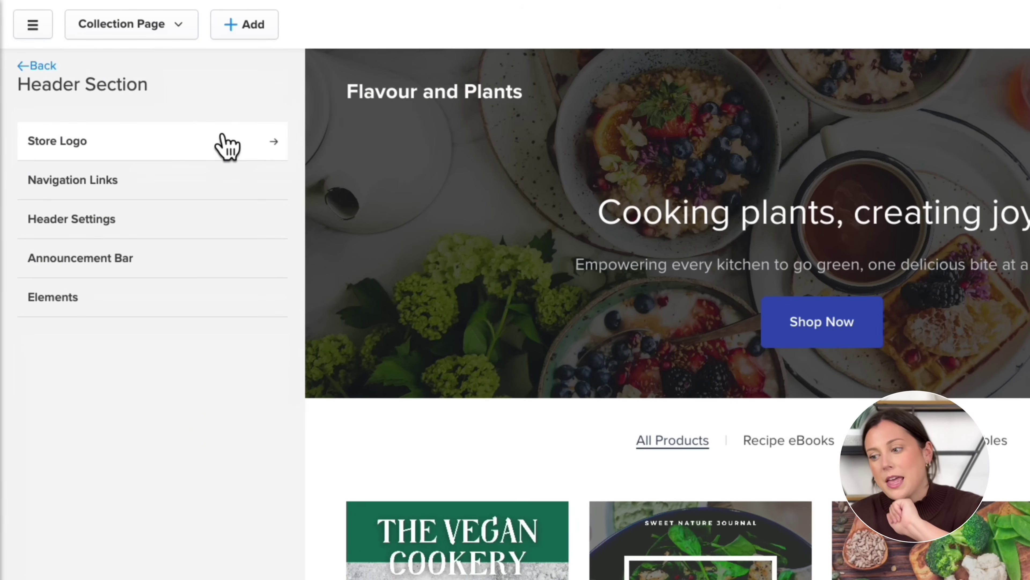
left_click(174, 114)
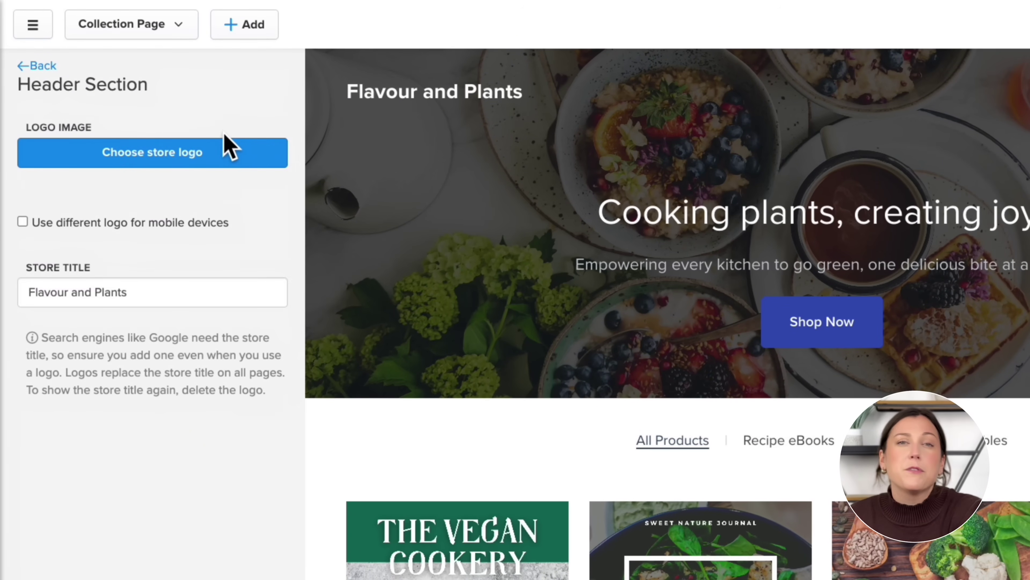
left_click(209, 158)
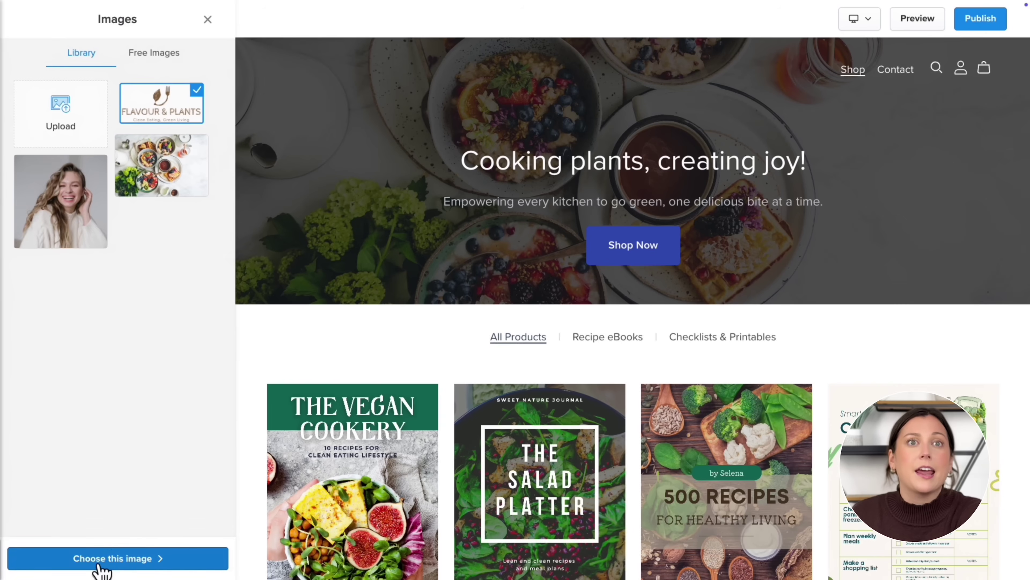
left_click(104, 558)
left_click_drag(104, 270, 111, 270)
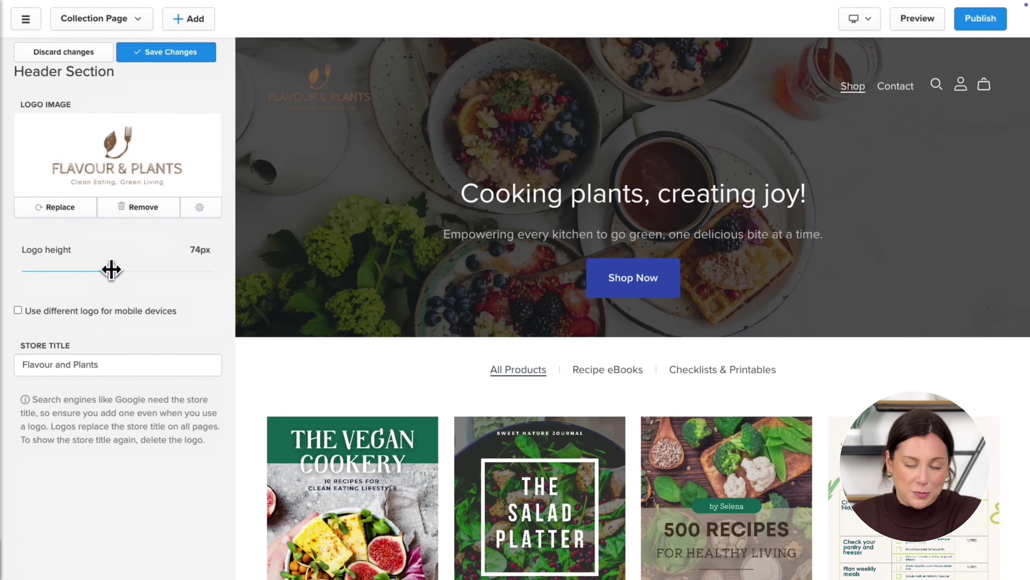
left_click_drag(118, 367, 20, 378)
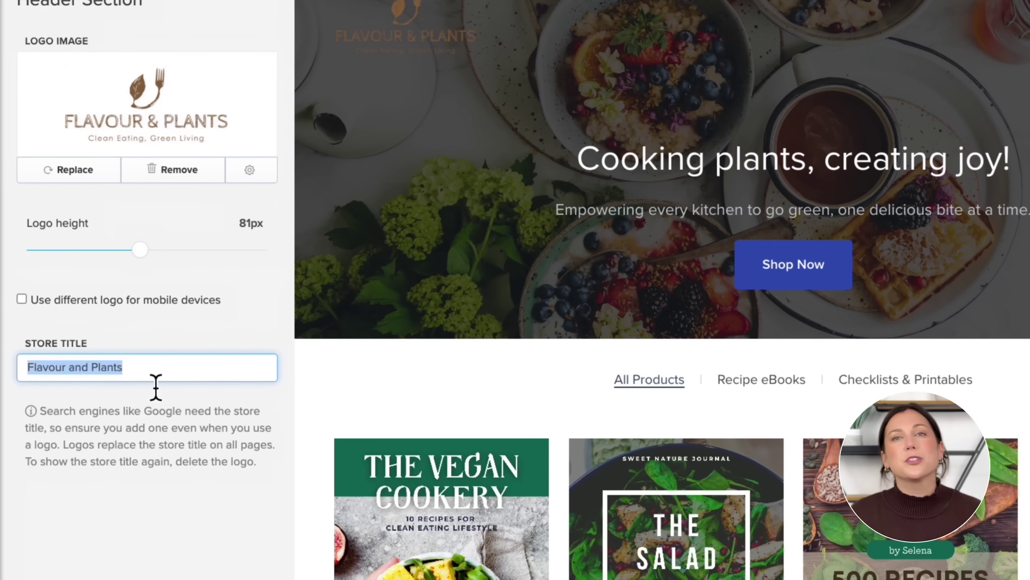
left_click(156, 387)
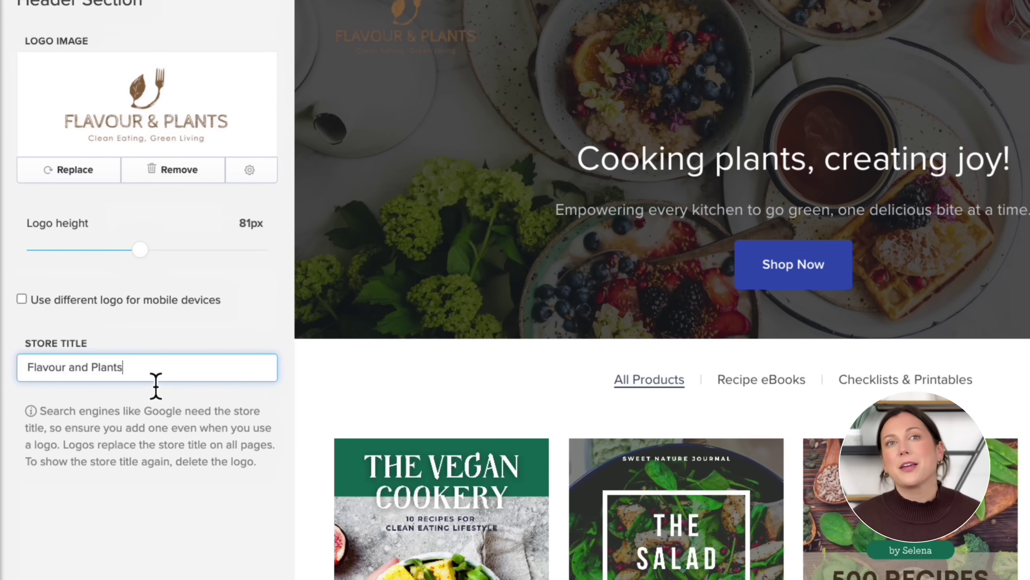
left_click(189, 10)
left_click(25, 51)
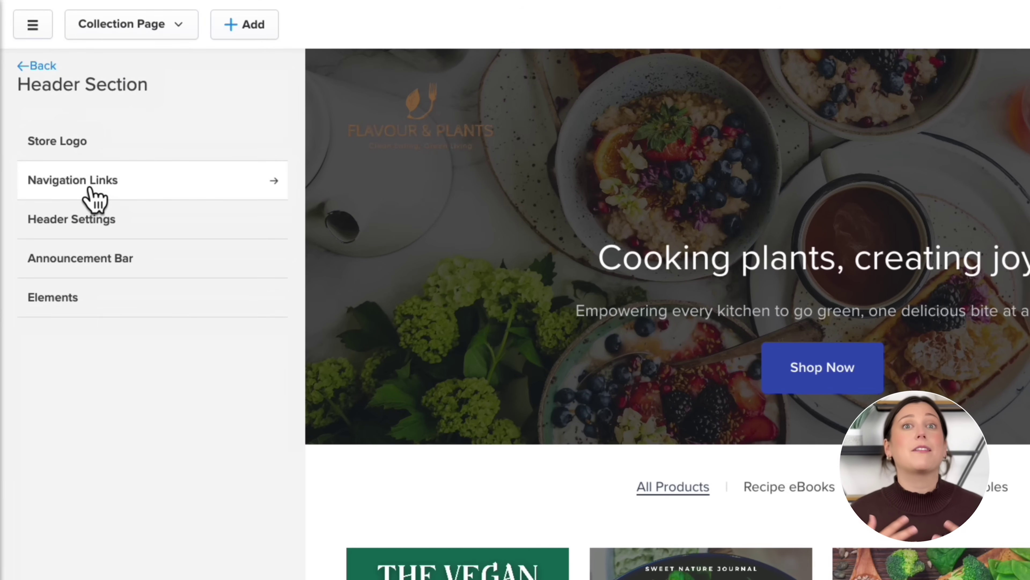
Step: Open the header's navigation links for editing
left_click(67, 142)
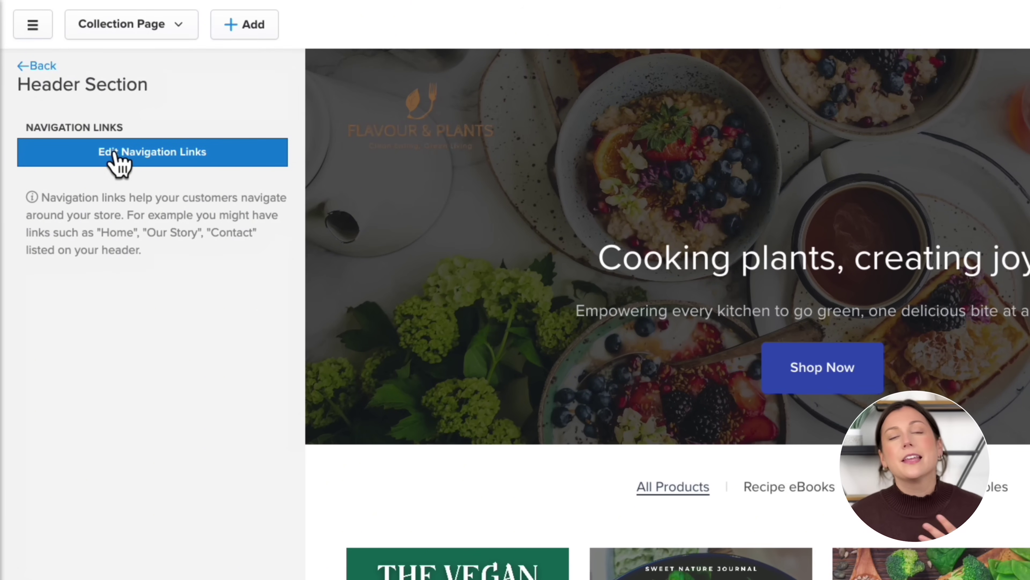
left_click(124, 158)
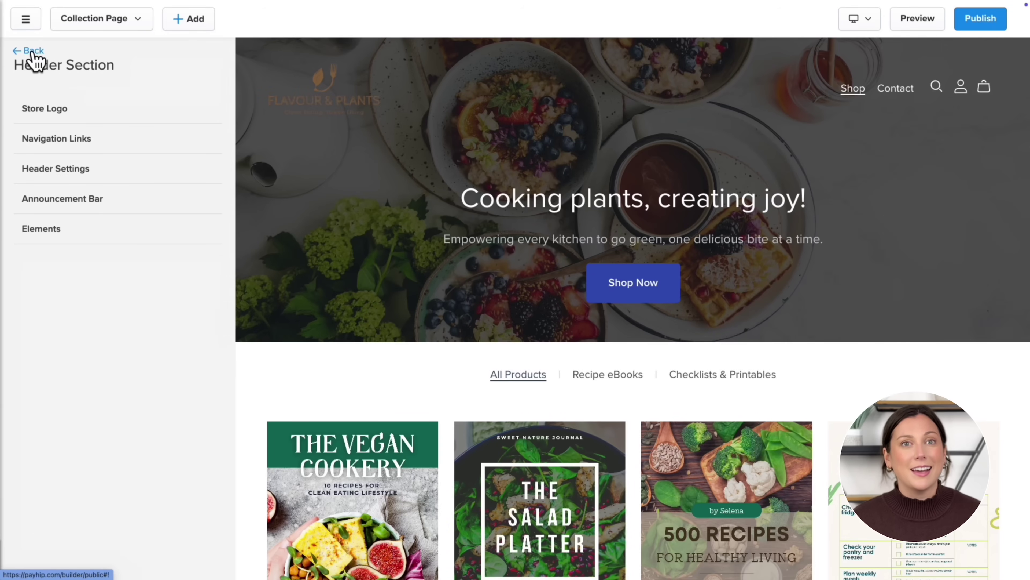
Step: Change the header layout to the one with a centered logo and the navigation links beneath it
left_click(71, 172)
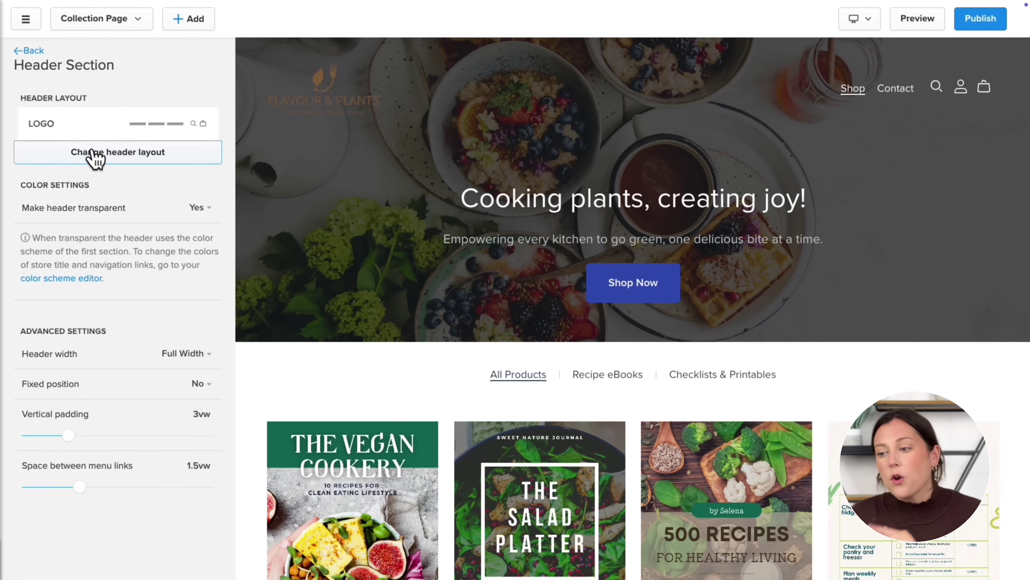
left_click(95, 160)
left_click(107, 140)
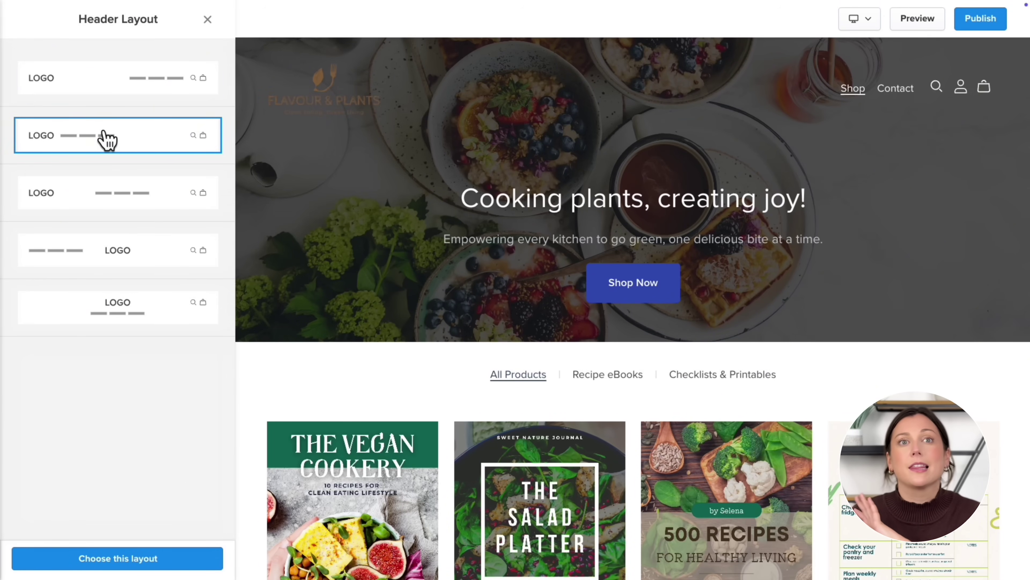
left_click(112, 197)
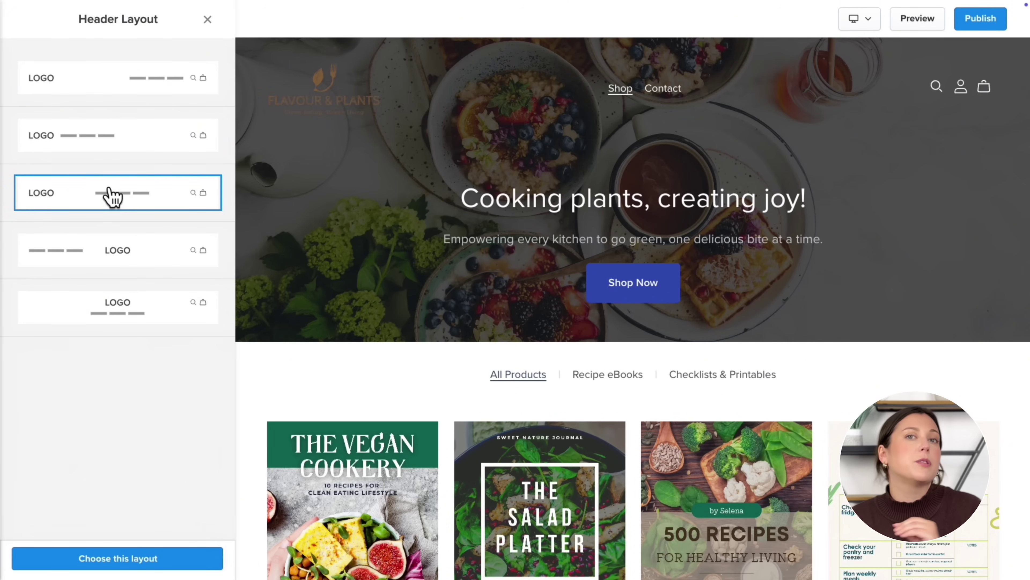
left_click(111, 256)
left_click(114, 304)
left_click(132, 556)
Step: Turn off header transparency, use the White color scheme for the header, and save the changes
left_click(199, 214)
left_click(157, 261)
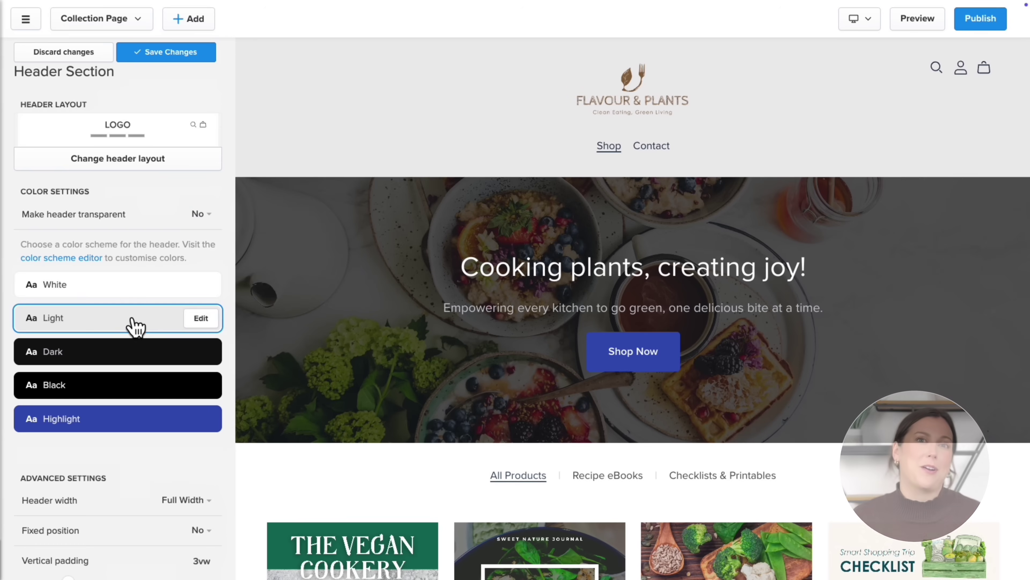
left_click(171, 53)
left_click(28, 50)
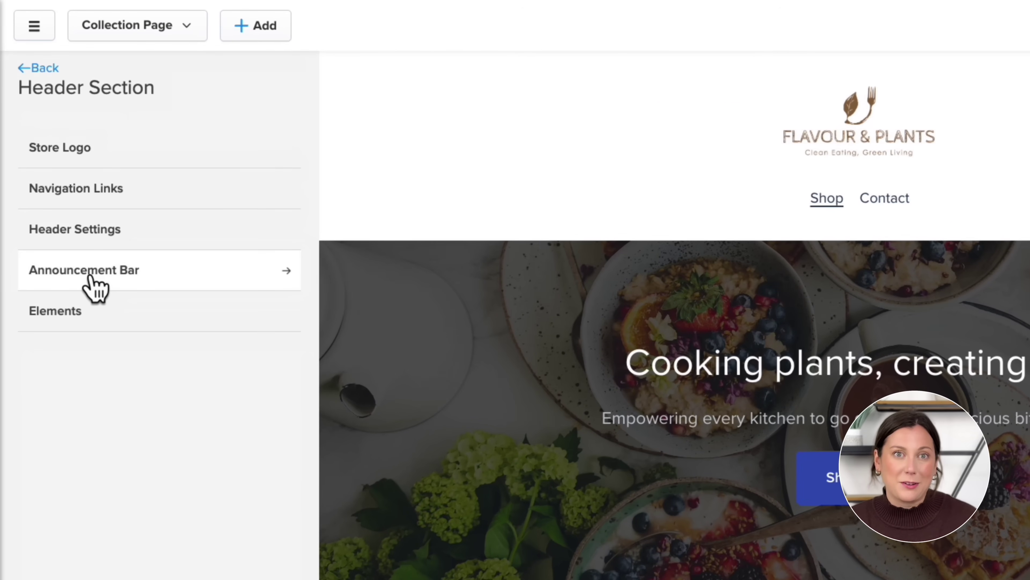
Step: Show an announcement bar reading "My new eBook has launched! Check it out here! 🎉"
left_click(88, 263)
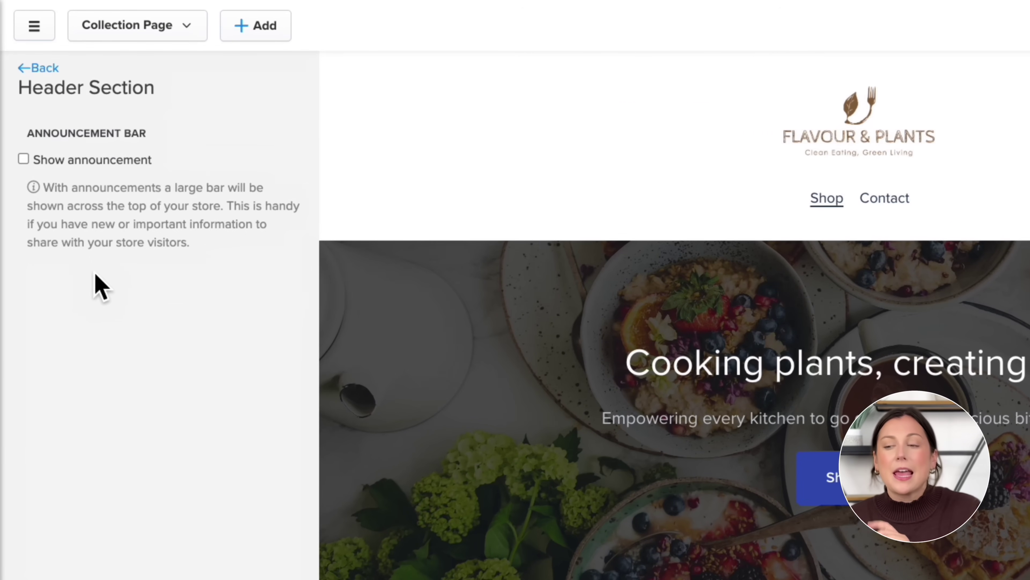
left_click(85, 162)
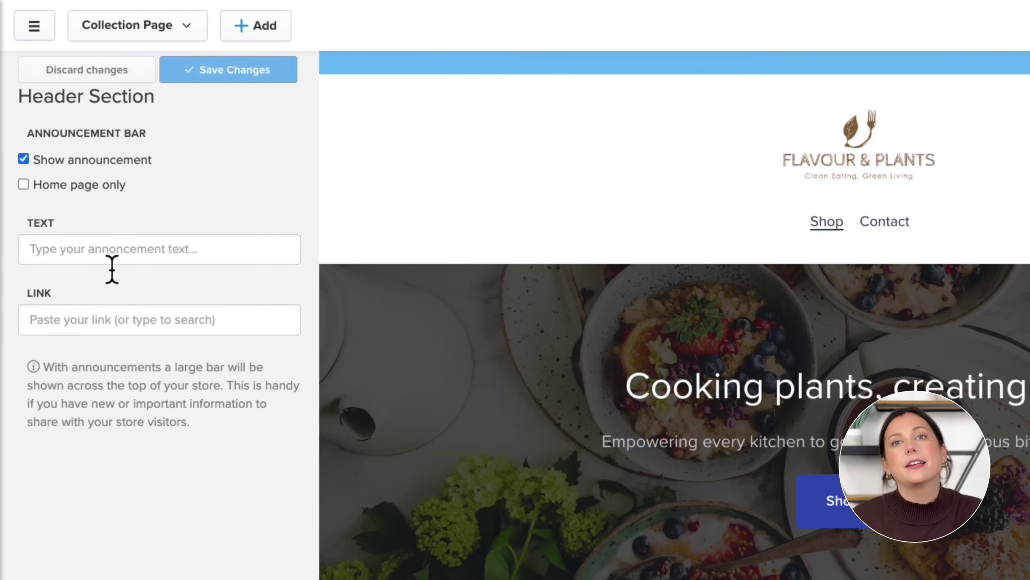
left_click(119, 260)
type("My new eBook has launched! Check it out here!")
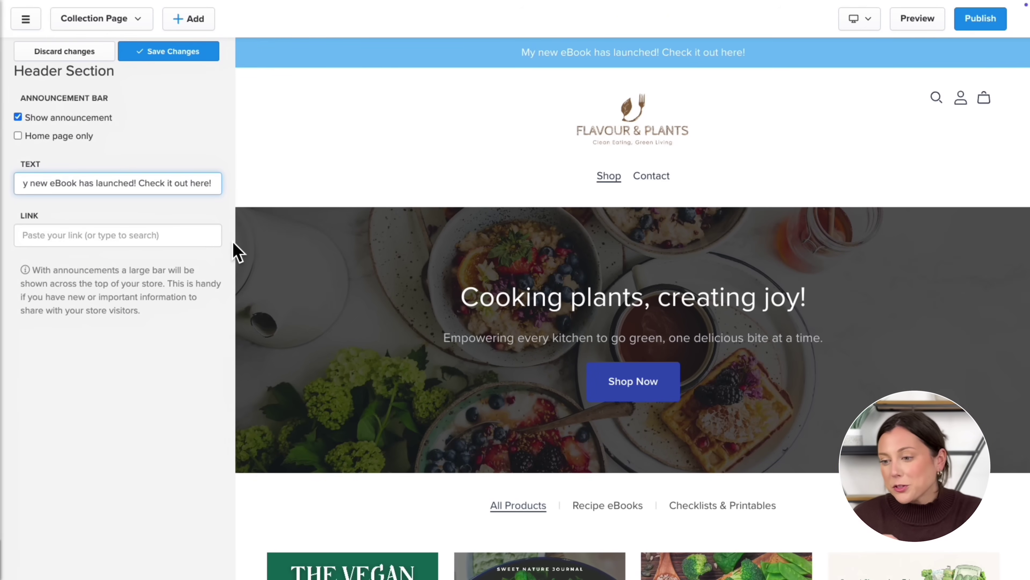
type("🎉")
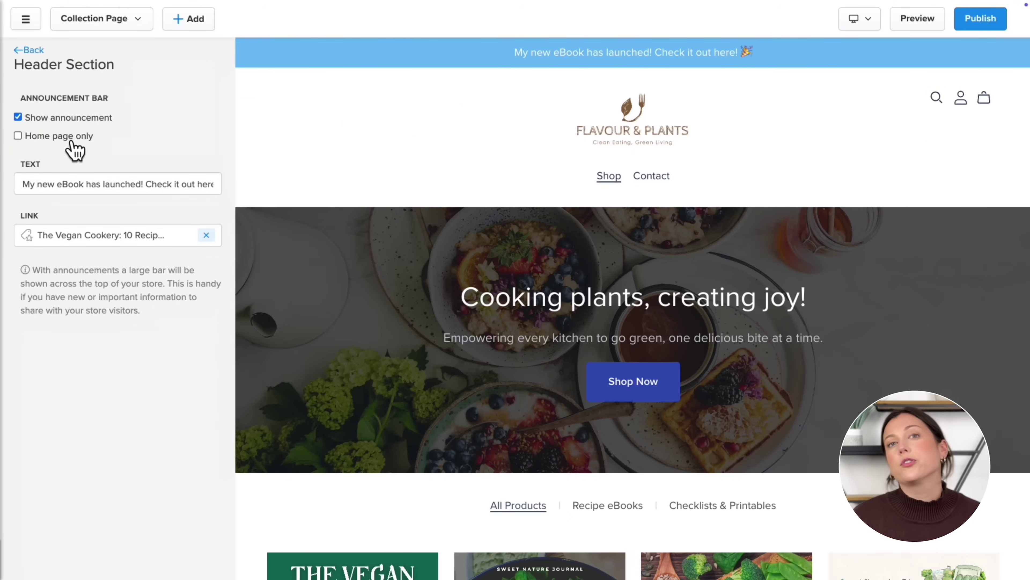
Step: Link the announcement to the product The Vegan Cookery: 10 Recipes for Clean Eating Lifestyle and save the changes
left_click(152, 237)
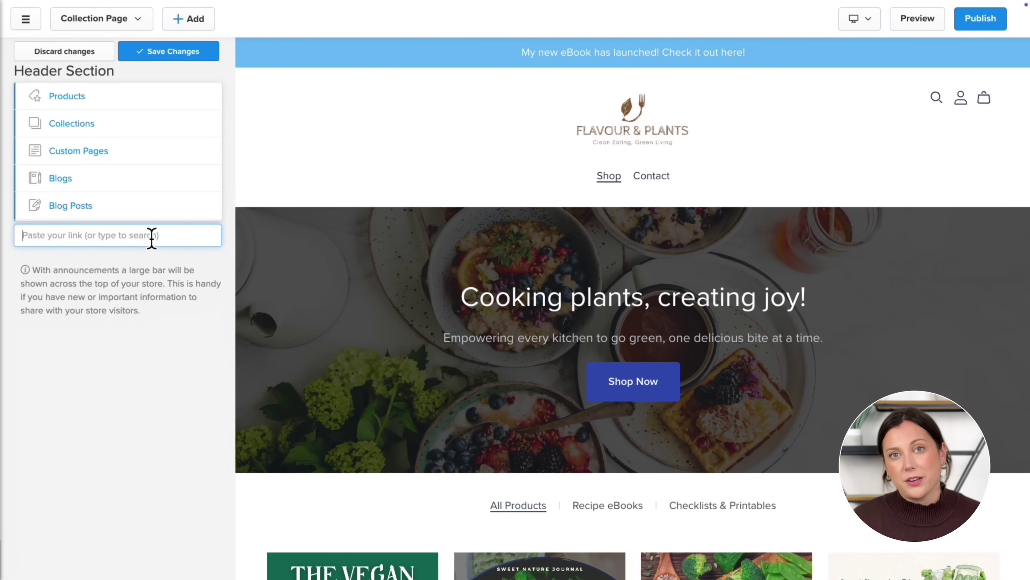
left_click(118, 100)
left_click(117, 206)
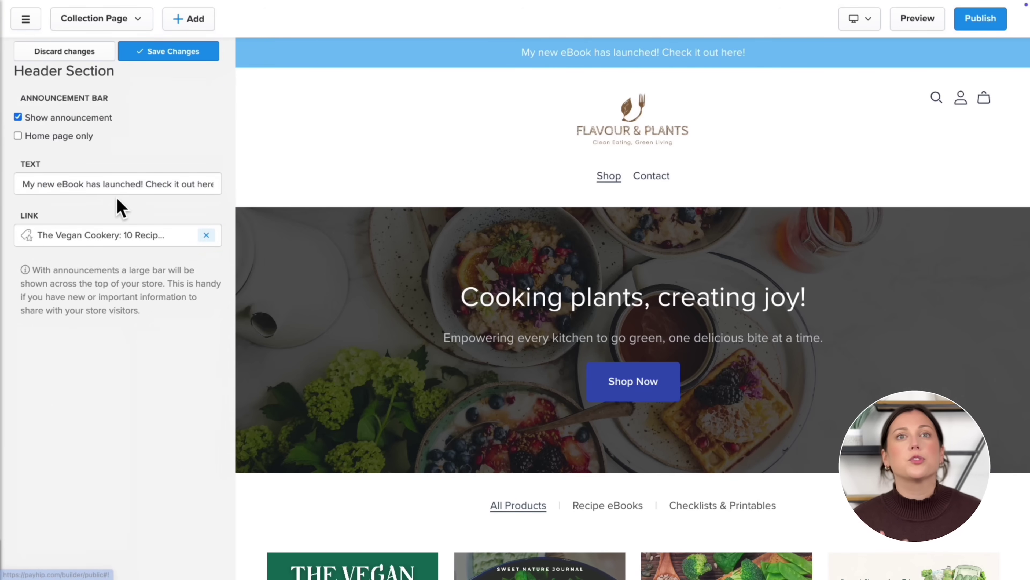
left_click(149, 51)
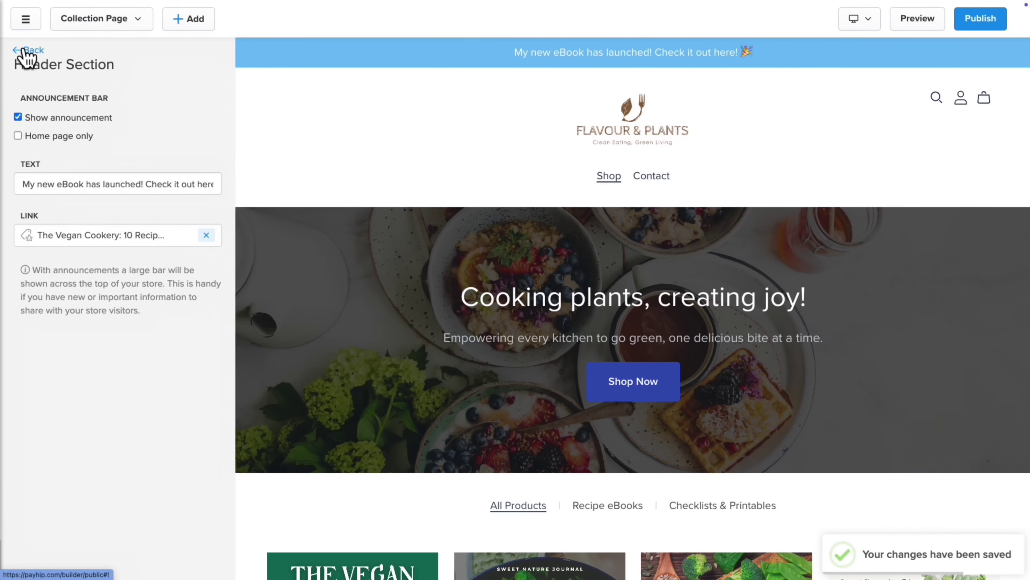
Step: Try a header call-to-action button labelled "Book a call" and "Shop", ending with the button hidden and the changes saved
left_click(27, 50)
left_click(100, 246)
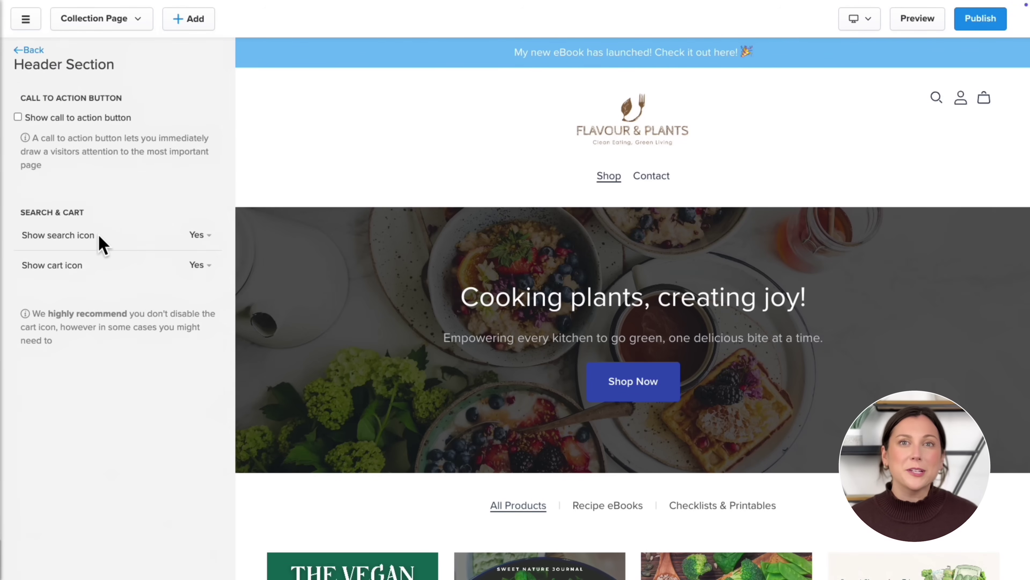
left_click(100, 119)
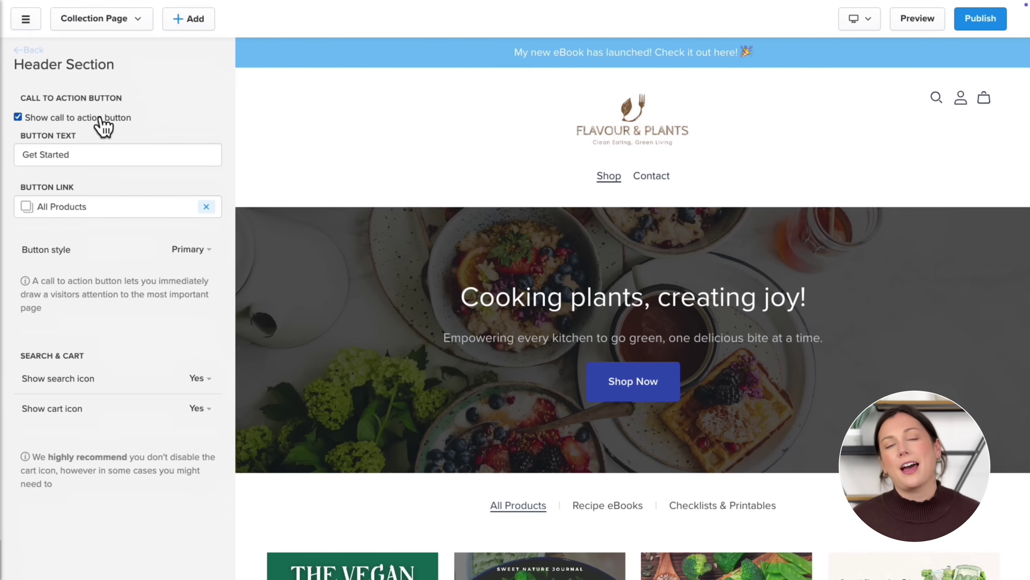
triple_click(95, 161)
type("Book a call")
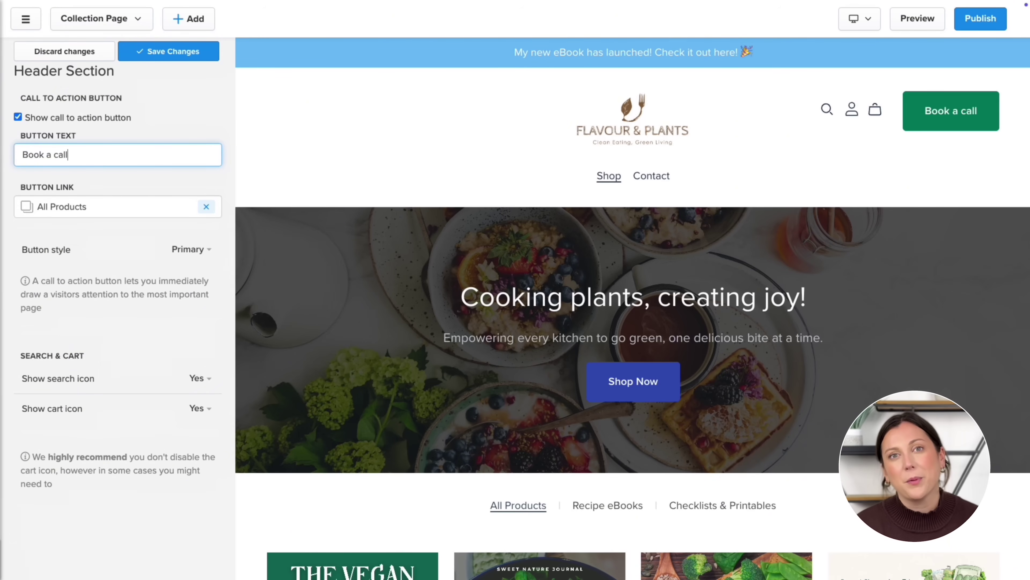
key("ctrl+a")
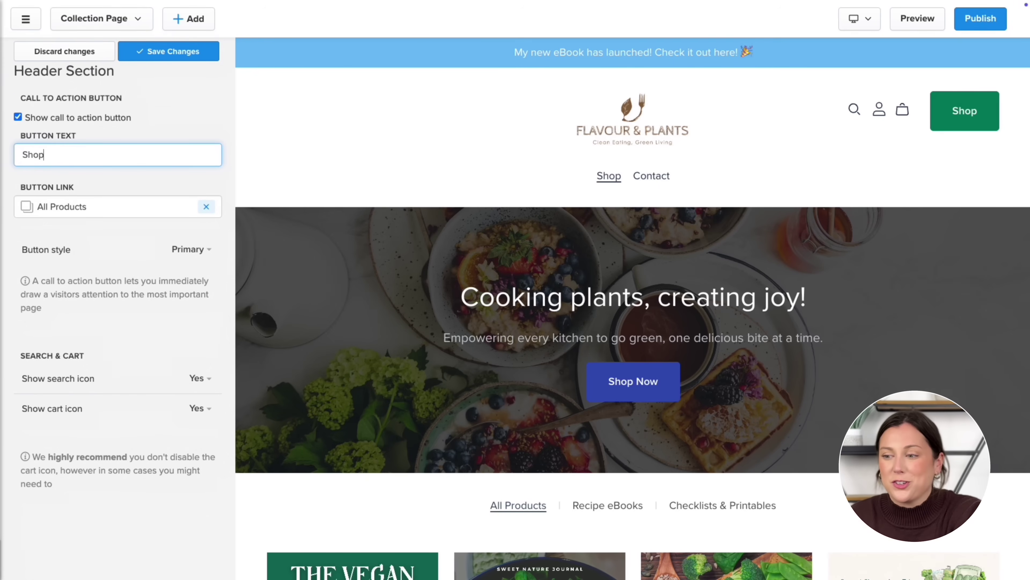
left_click(92, 118)
left_click(154, 53)
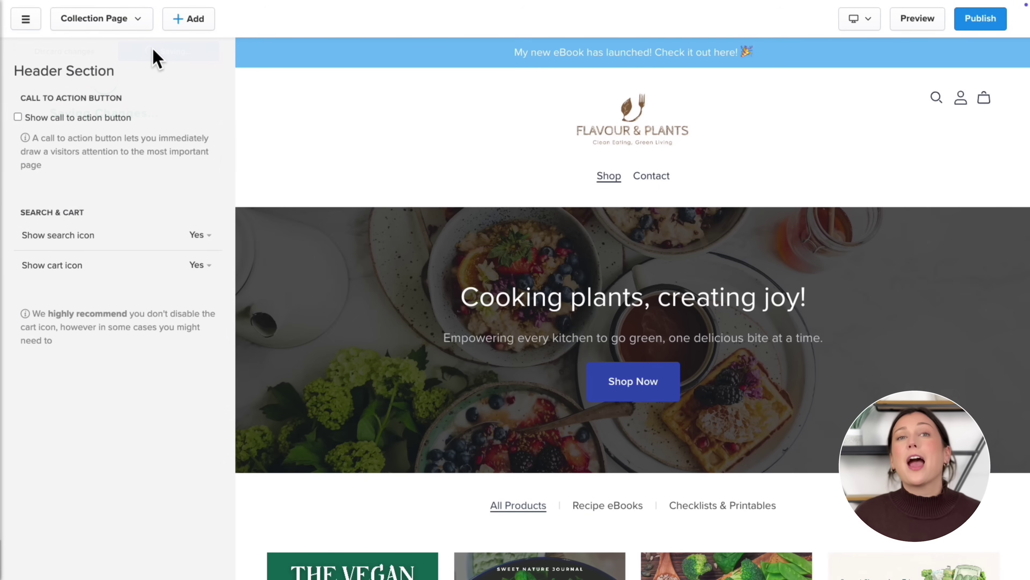
Step: Leave the header settings and set the Footer section's type to Columns
left_click(32, 50)
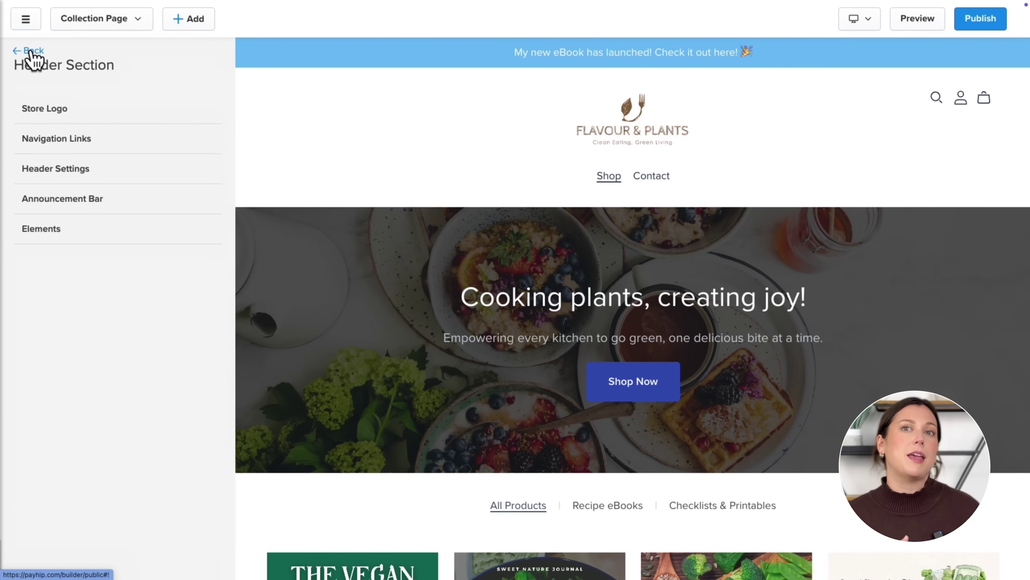
left_click(32, 51)
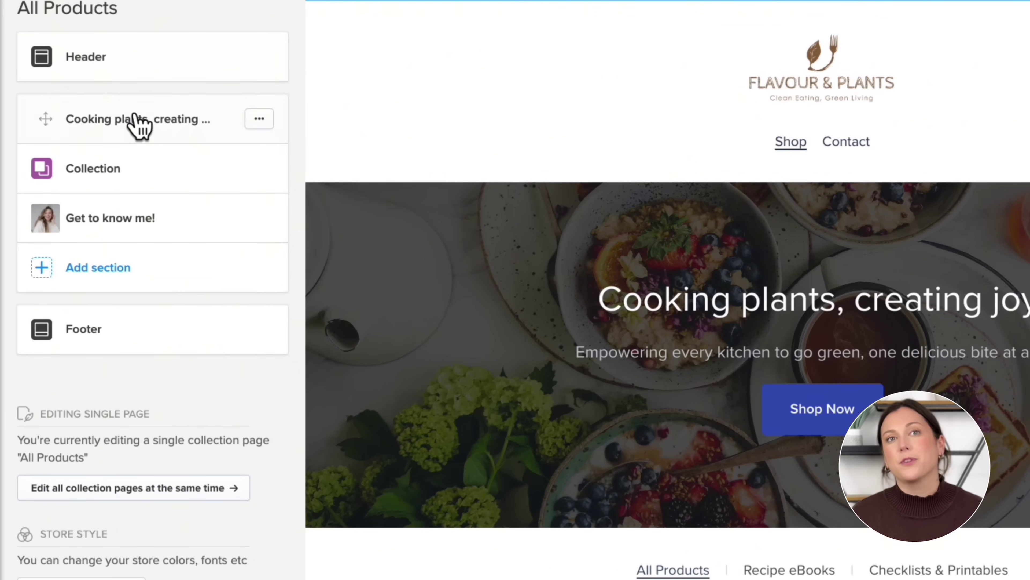
left_click(131, 337)
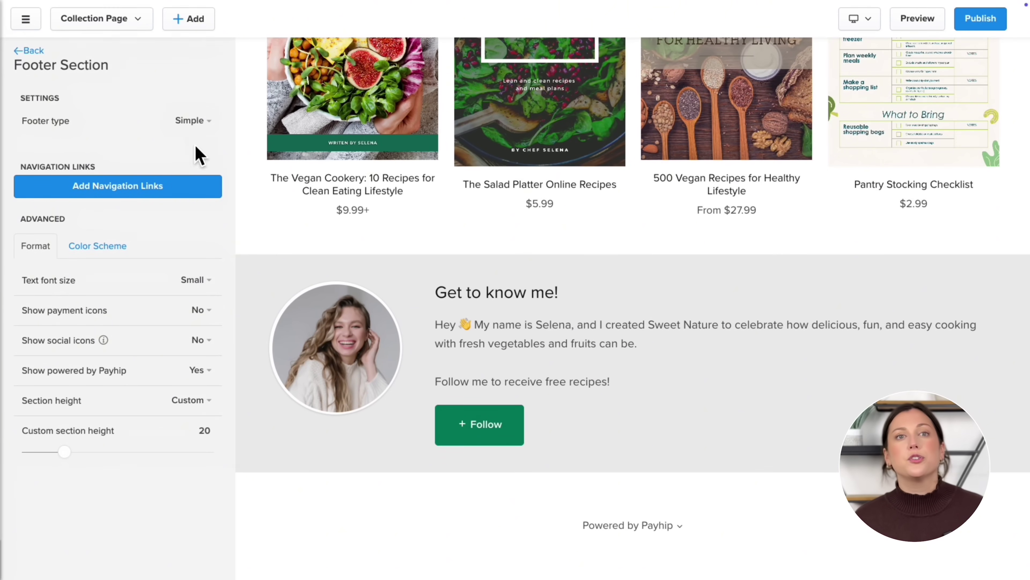
left_click(199, 127)
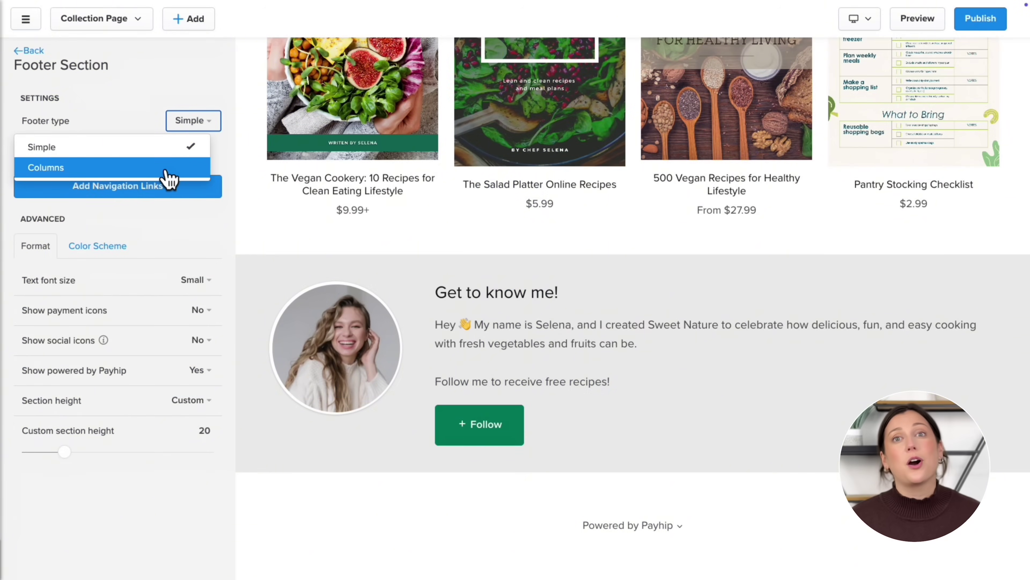
left_click(170, 170)
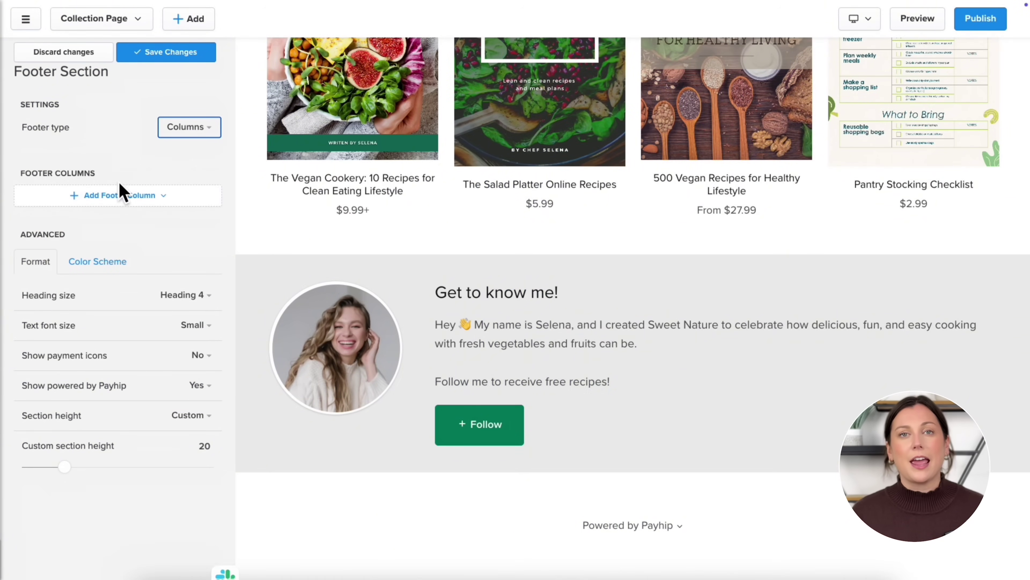
Step: Add a Newsletter footer column headed "Don't miss out my free recipes! Subscribe now:" with a width of about 50%
left_click(110, 197)
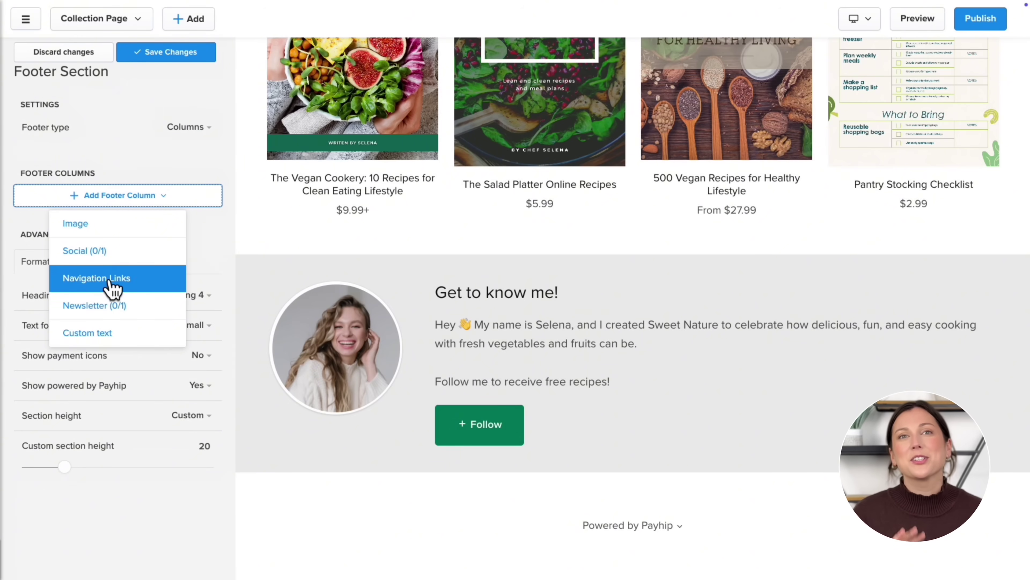
left_click(113, 307)
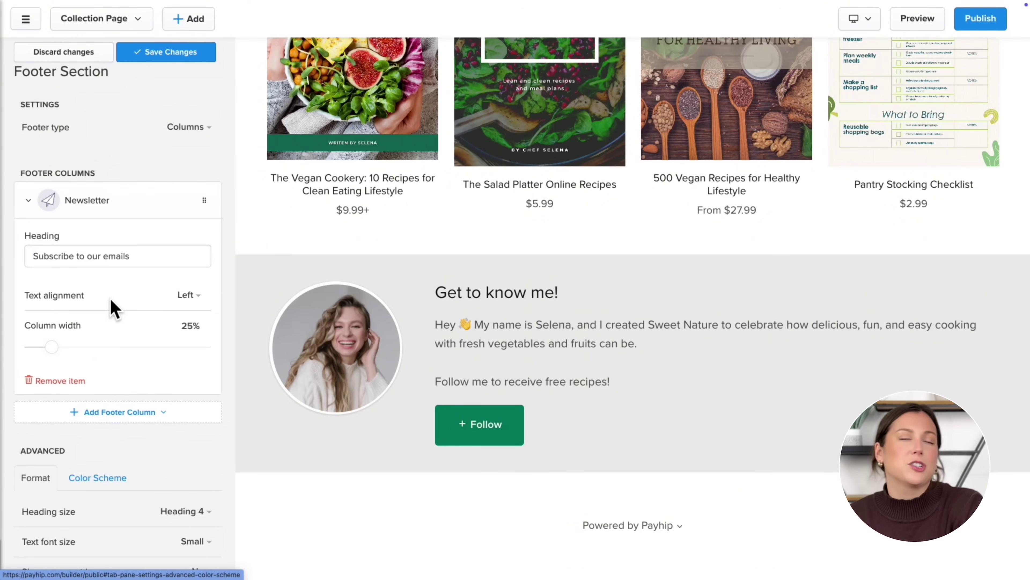
type("Don't miss out my free recipes! Subscribe now:")
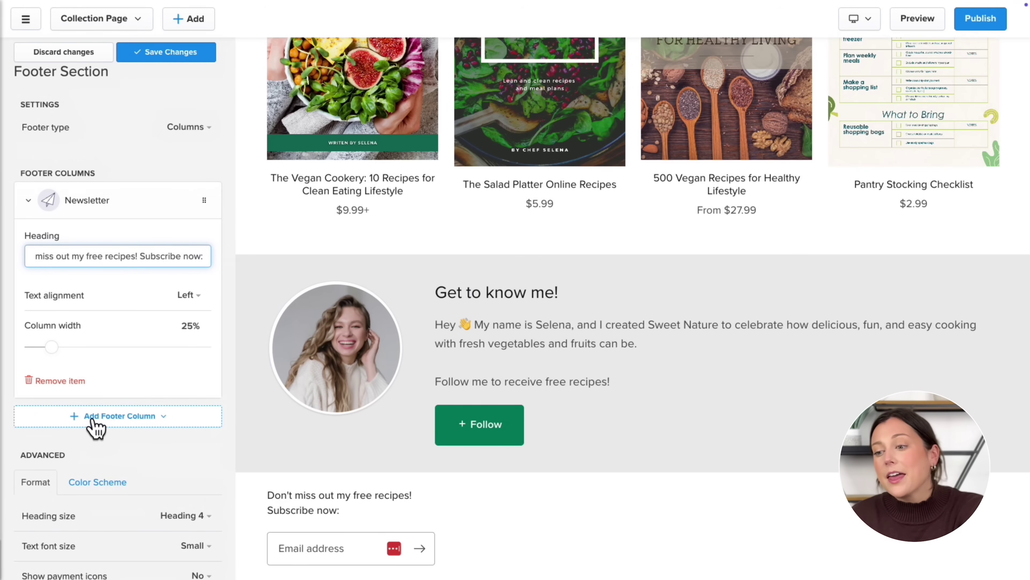
left_click_drag(52, 346, 106, 346)
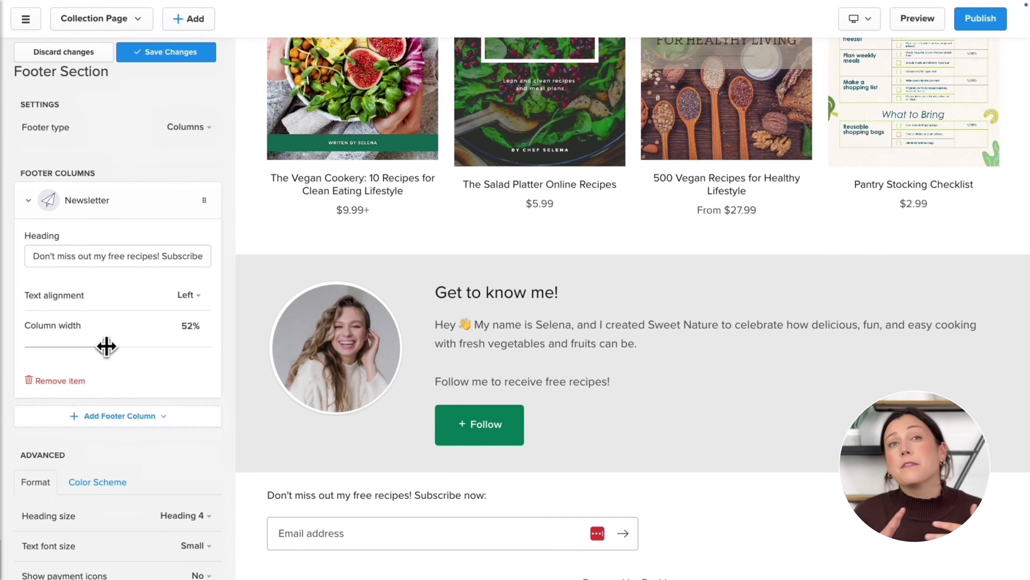
Step: Add a Custom Text footer column headed "About Flavour and Plants", with the plant-based living mission text and a 50% column width
left_click(92, 421)
left_click(128, 390)
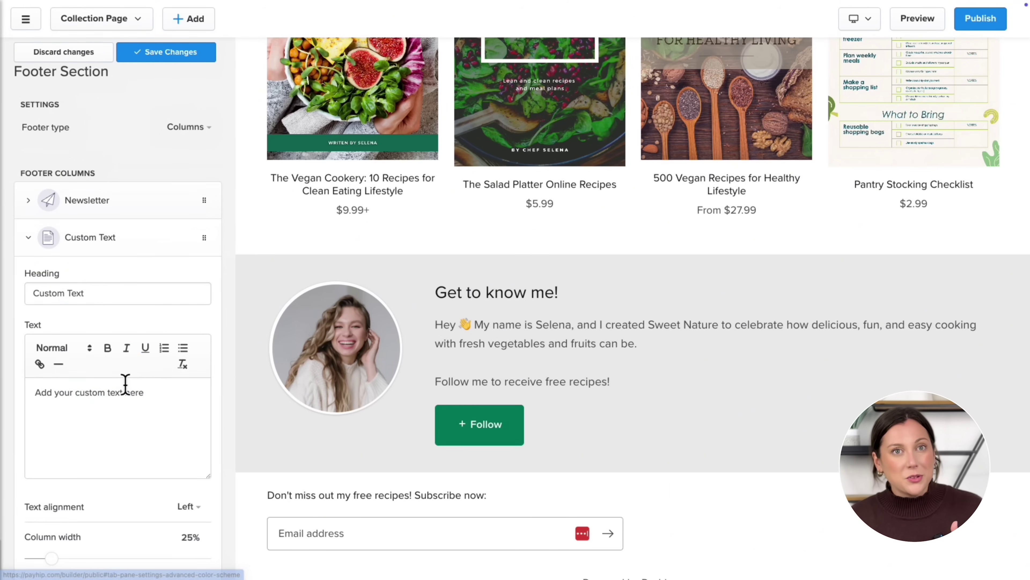
key("ctrl+a")
type("About Flavour and Plants")
scroll(152, 428, "down", 1)
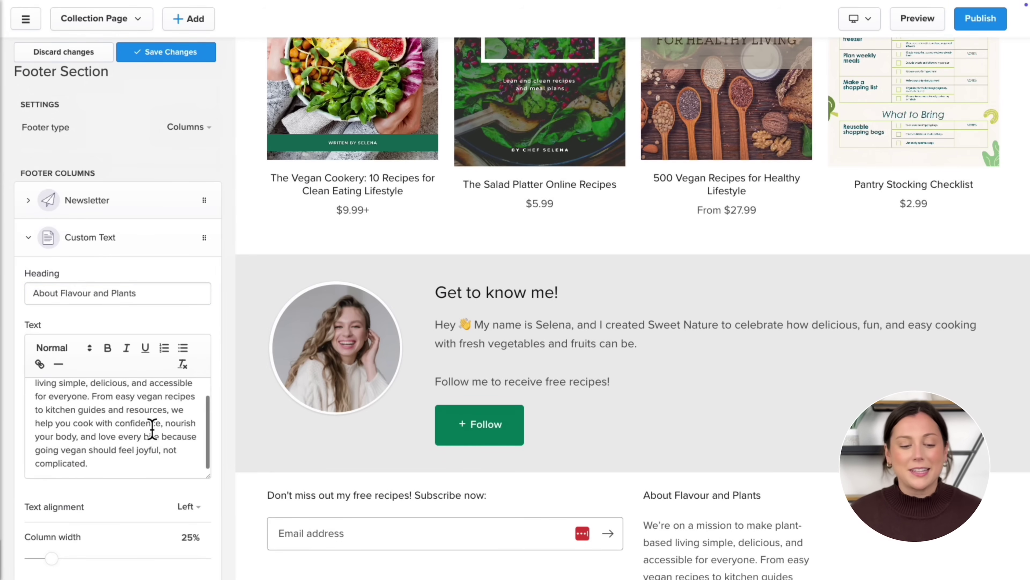
left_click_drag(51, 558, 112, 567)
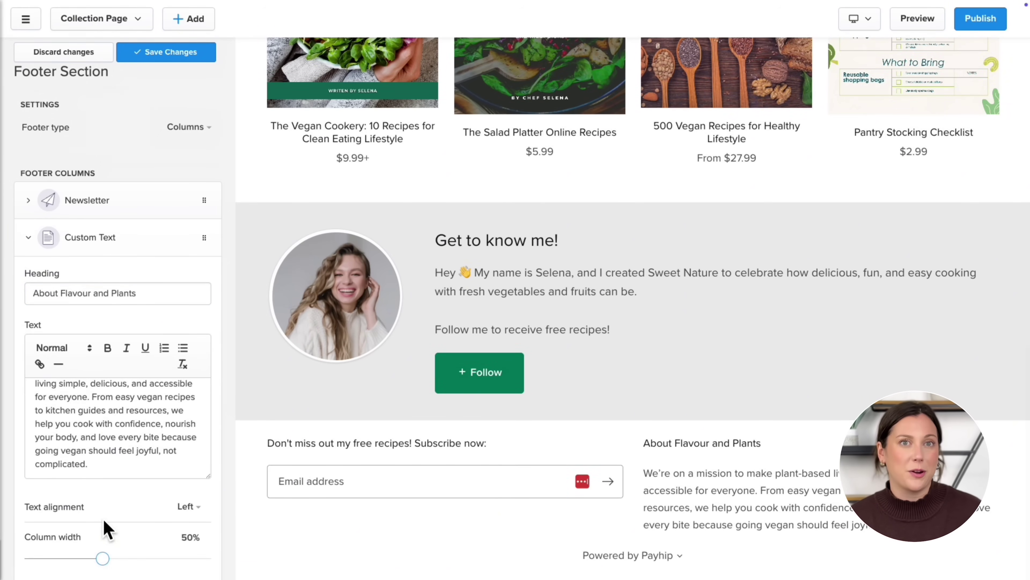
Step: Center the text alignment of both the Custom Text and Newsletter footer columns
left_click(185, 467)
left_click(81, 490)
left_click(87, 201)
left_click(184, 255)
left_click(122, 279)
left_click(28, 162)
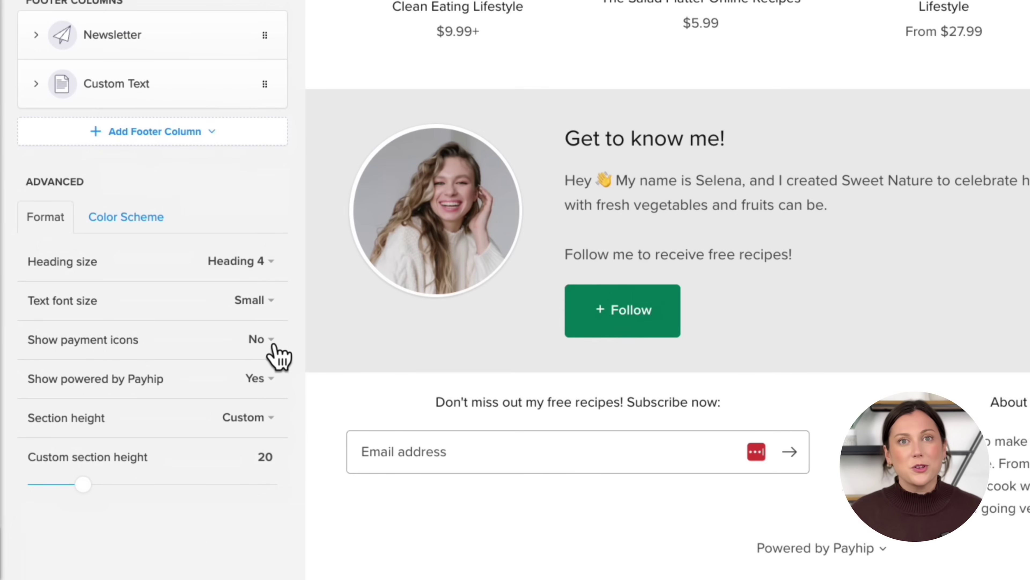
Step: Set the footer to show payment icons
left_click(255, 343)
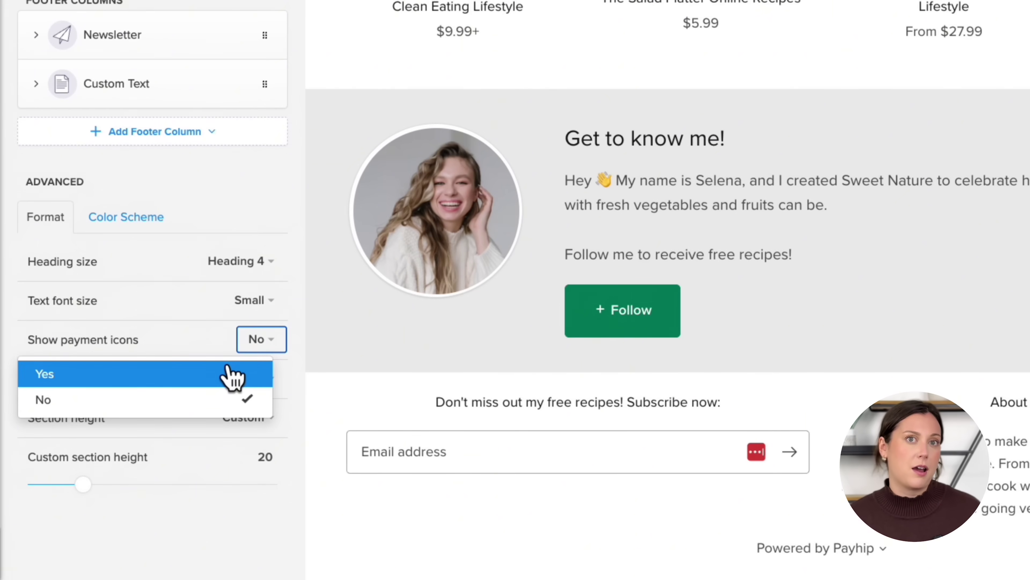
left_click(230, 374)
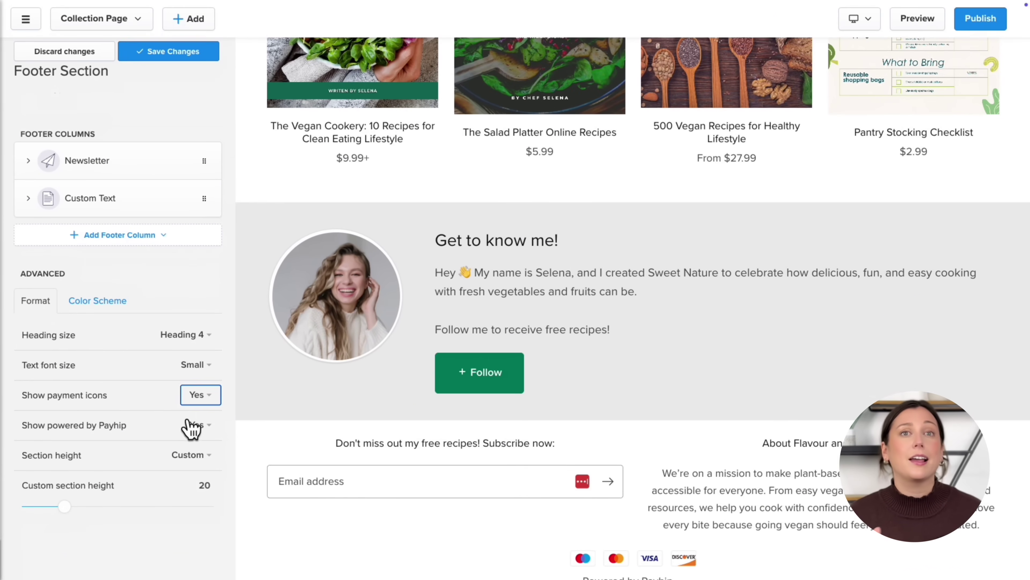
scroll(410, 534, "down", 1)
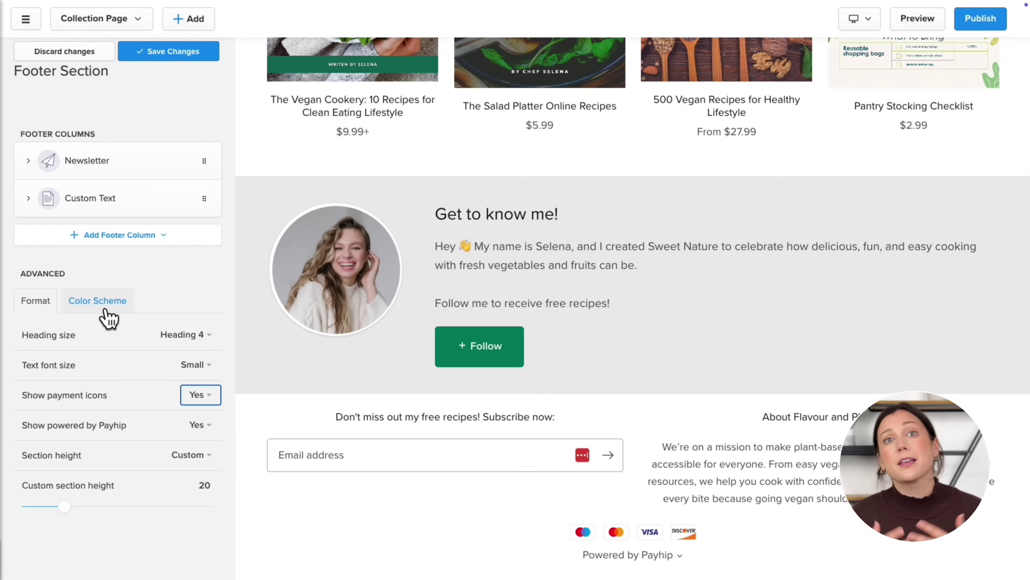
Step: Try the Light, Dark, Black and Highlight color schemes on the footer, ending with White
left_click(101, 302)
left_click(106, 414)
left_click(89, 448)
left_click(81, 482)
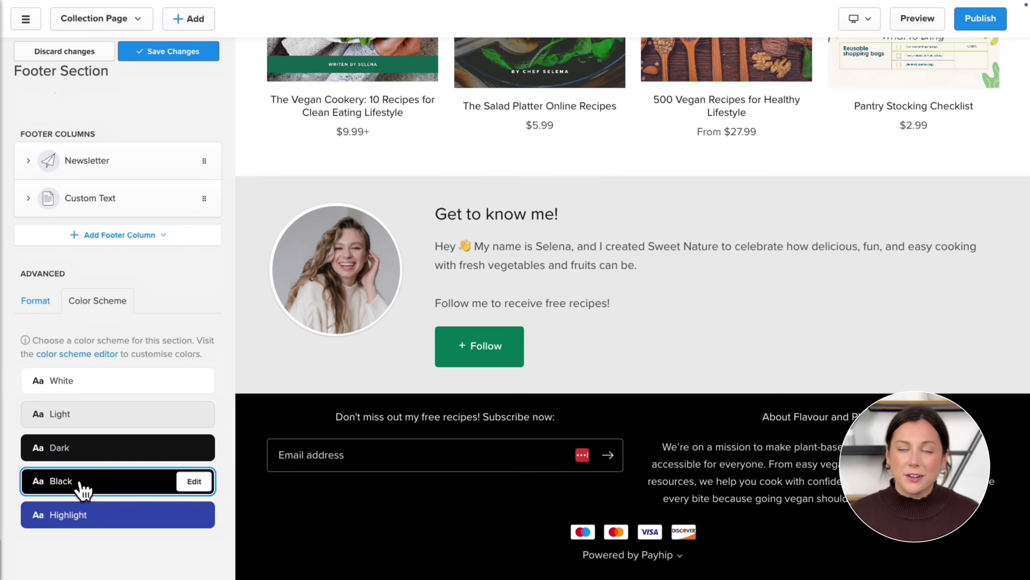
left_click(80, 515)
left_click(86, 382)
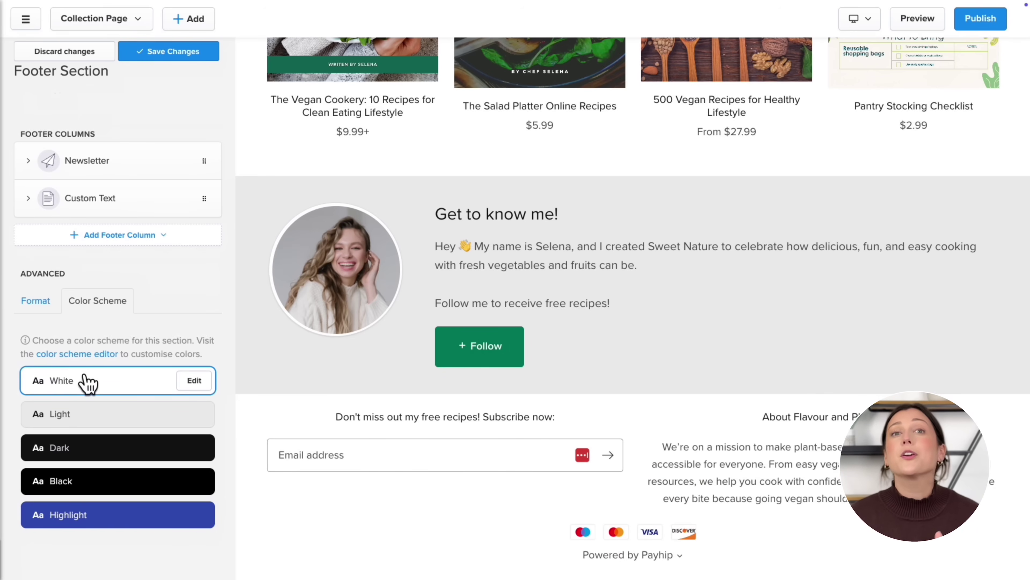
Step: Save the footer section changes and open the store style settings
left_click(166, 56)
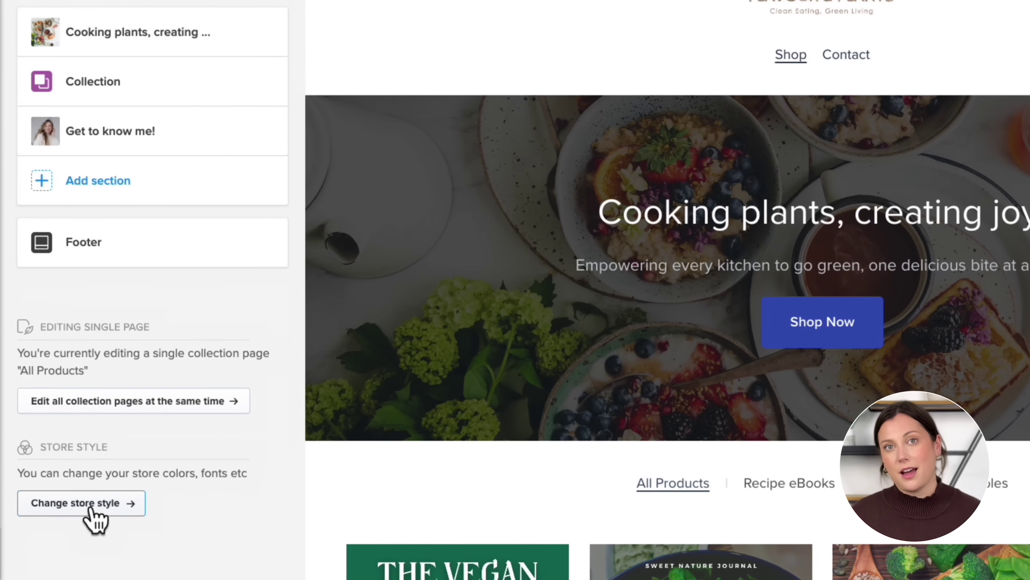
left_click(91, 508)
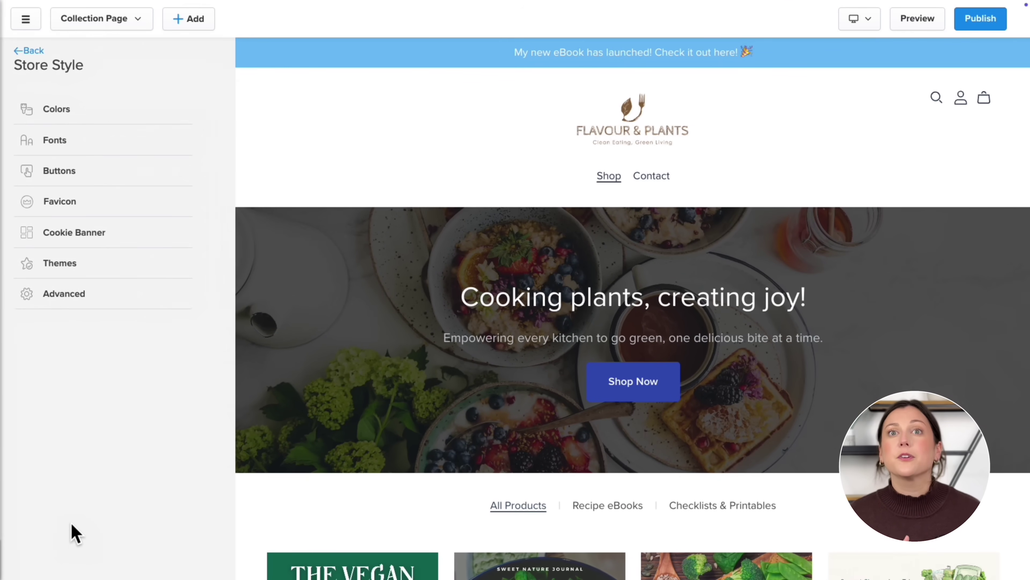
Step: Browse the alternative store themes, from Airsmith and Cream to Osiris and Tusk, without switching away from Echoes
left_click(105, 266)
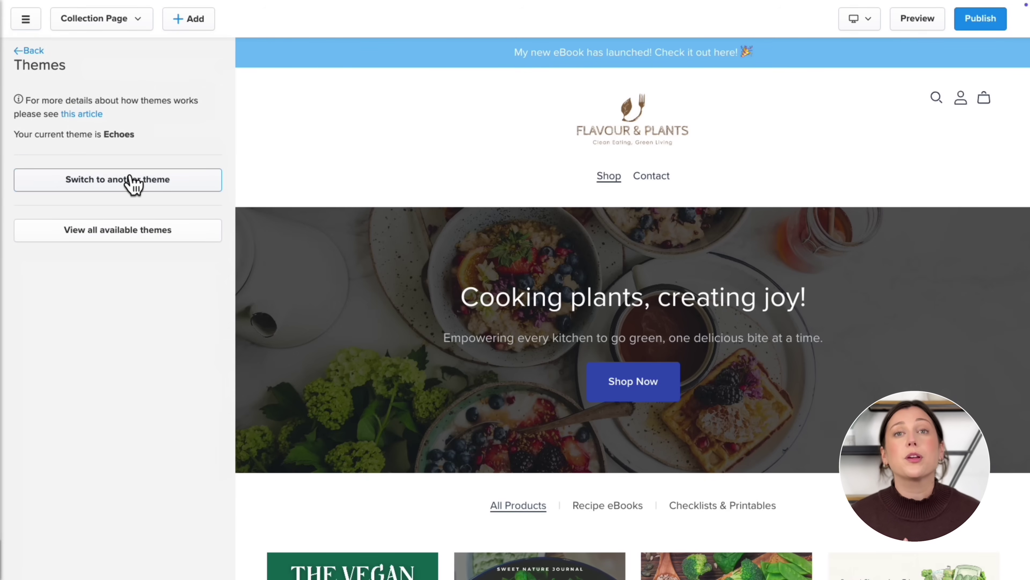
left_click(133, 182)
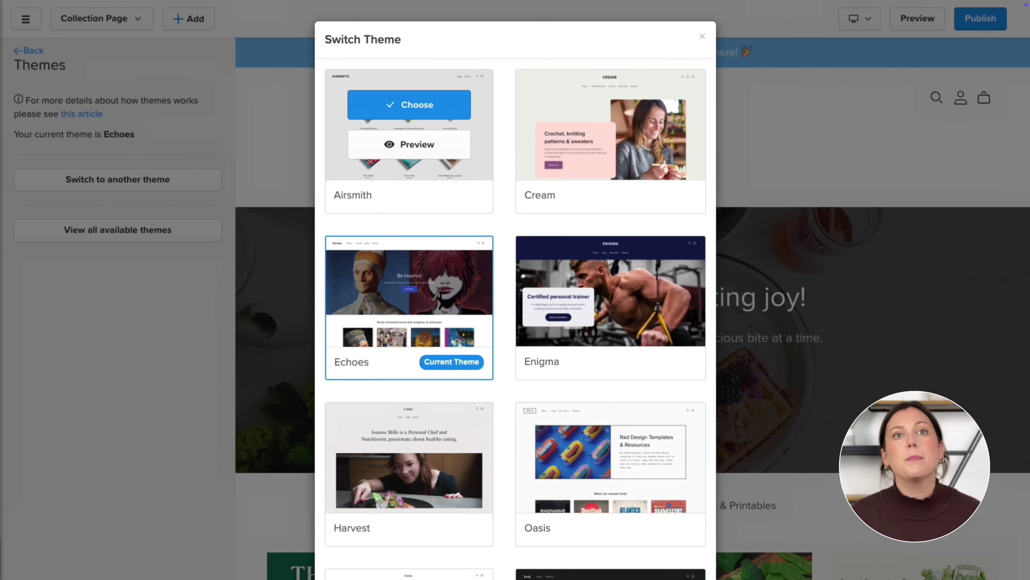
mouse_move(548, 163)
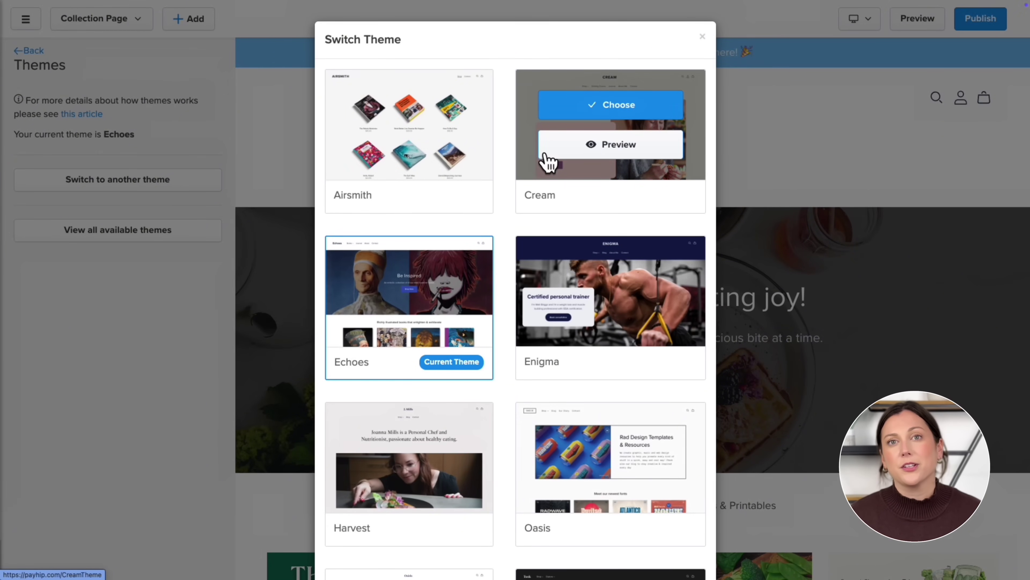
mouse_move(456, 332)
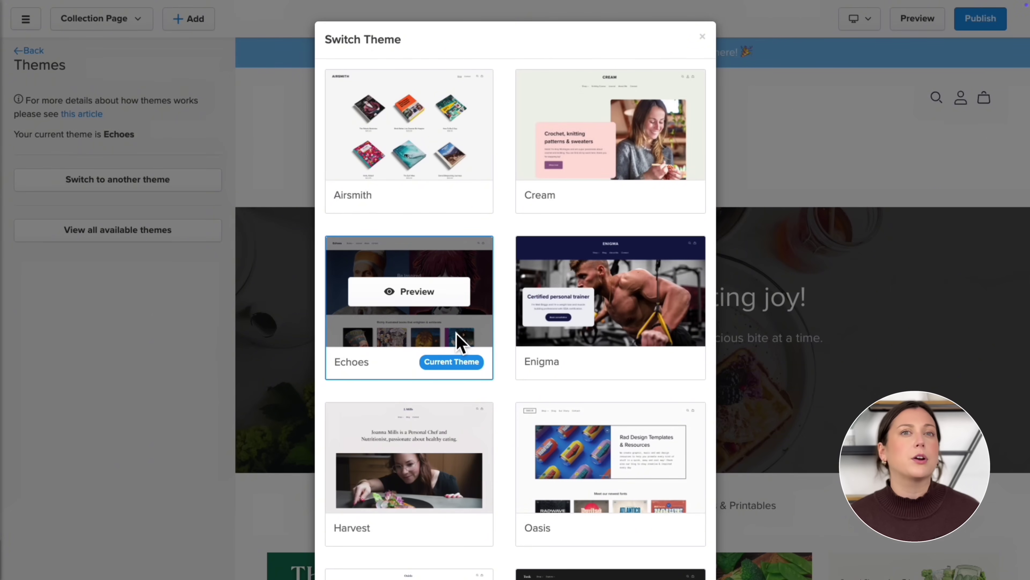
scroll(460, 341, "down", 5)
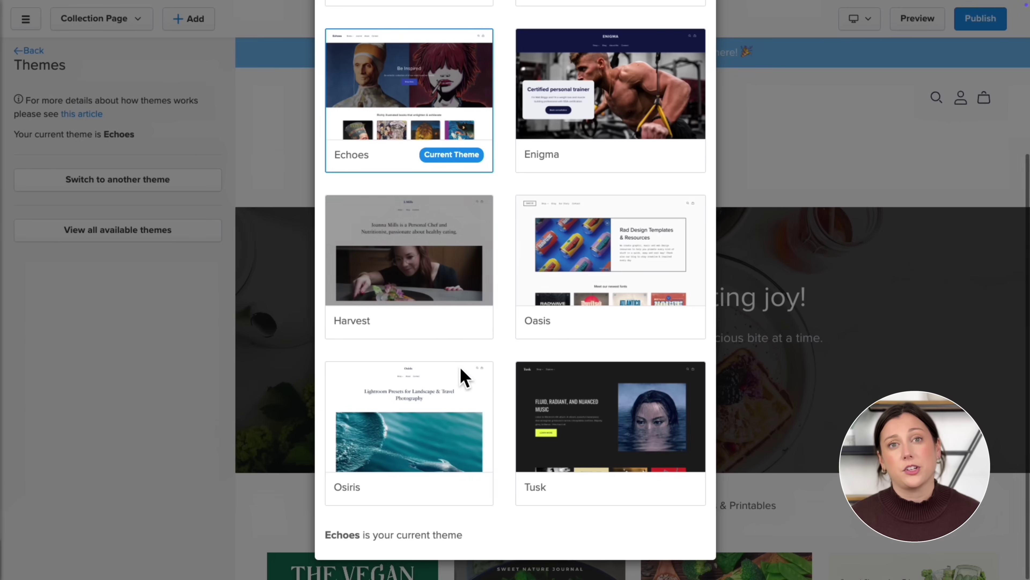
mouse_move(531, 420)
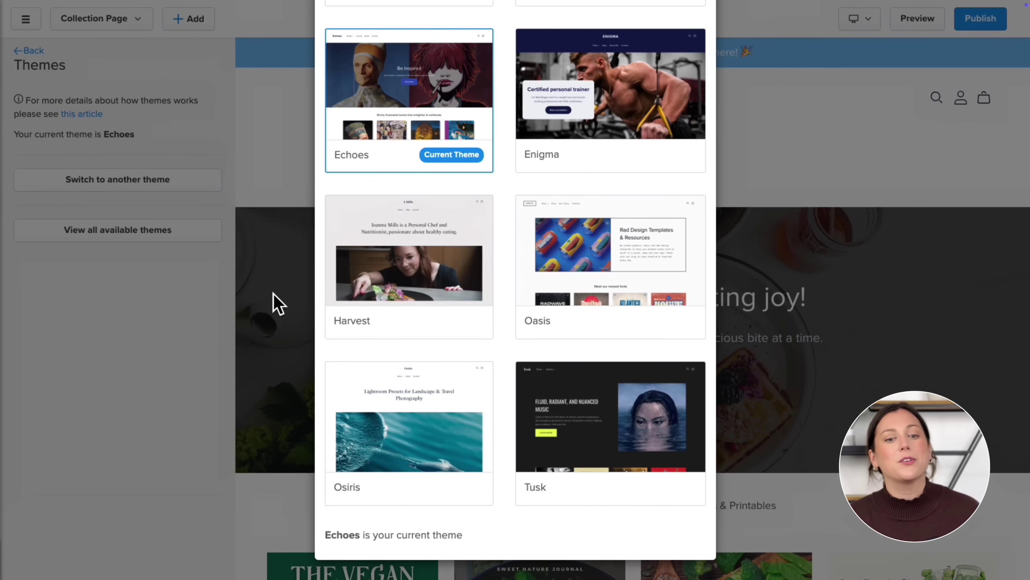
left_click(276, 304)
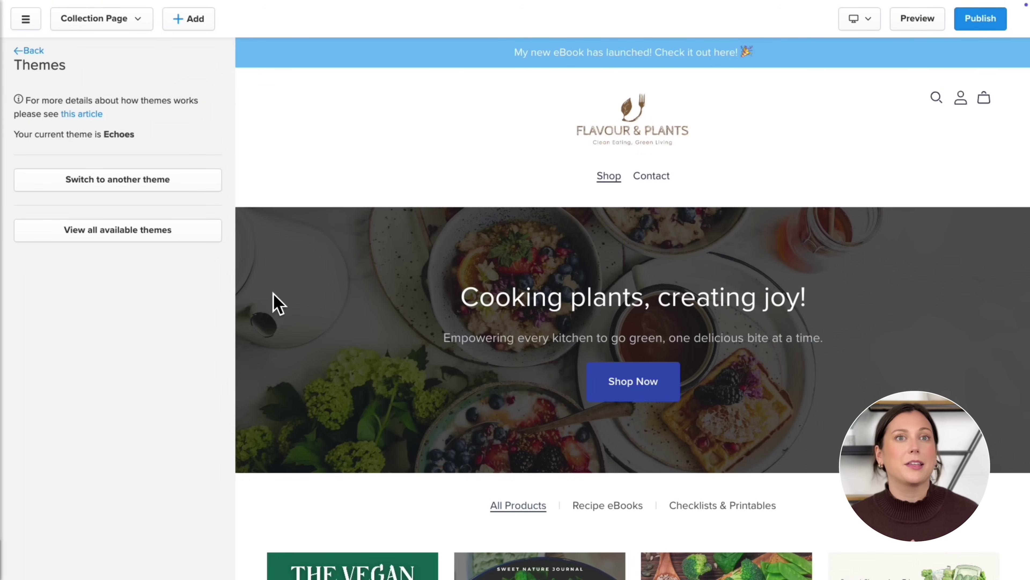
Step: Save White as the default color scheme for the store's sections
left_click(28, 52)
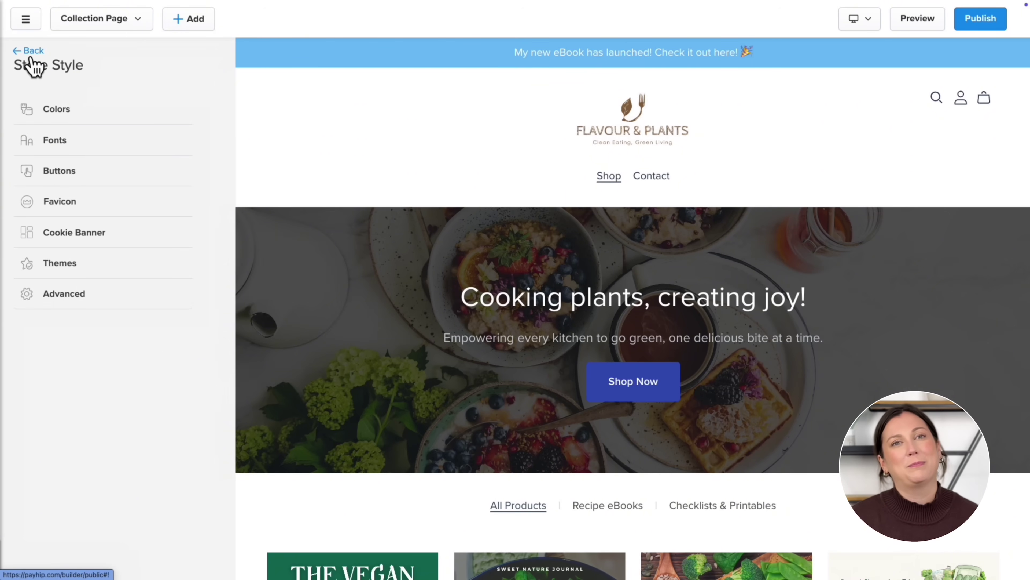
left_click(88, 113)
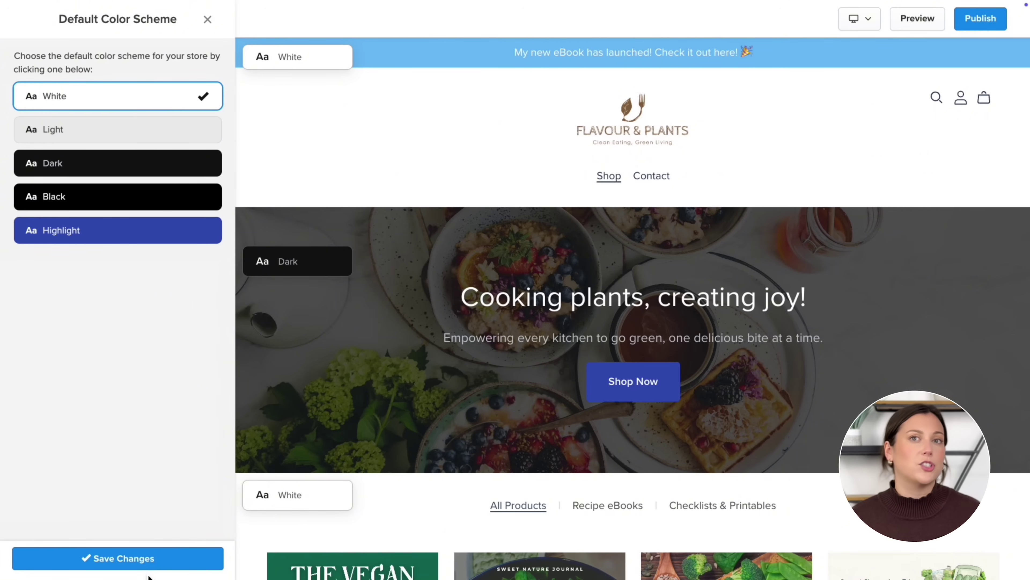
left_click(148, 563)
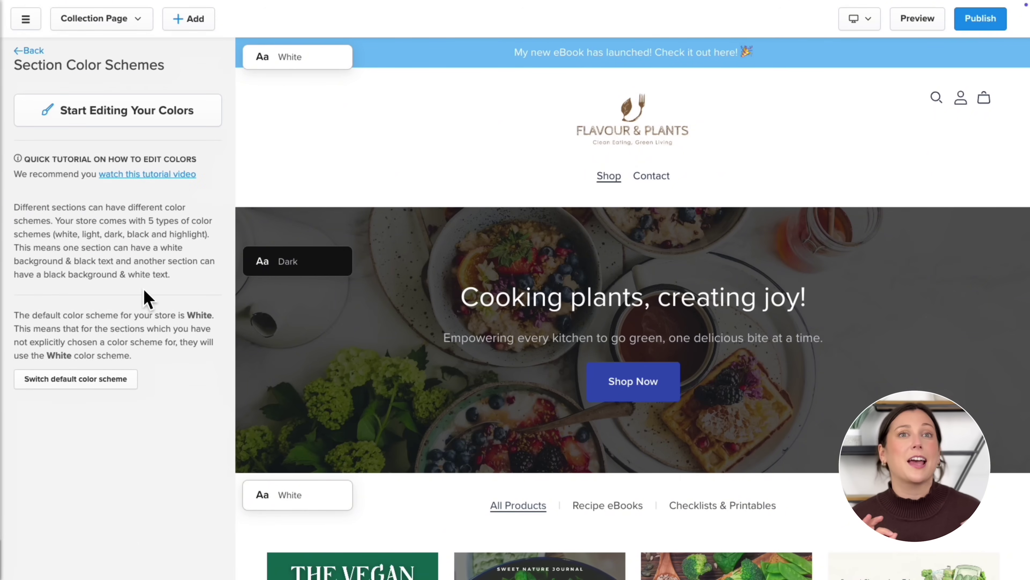